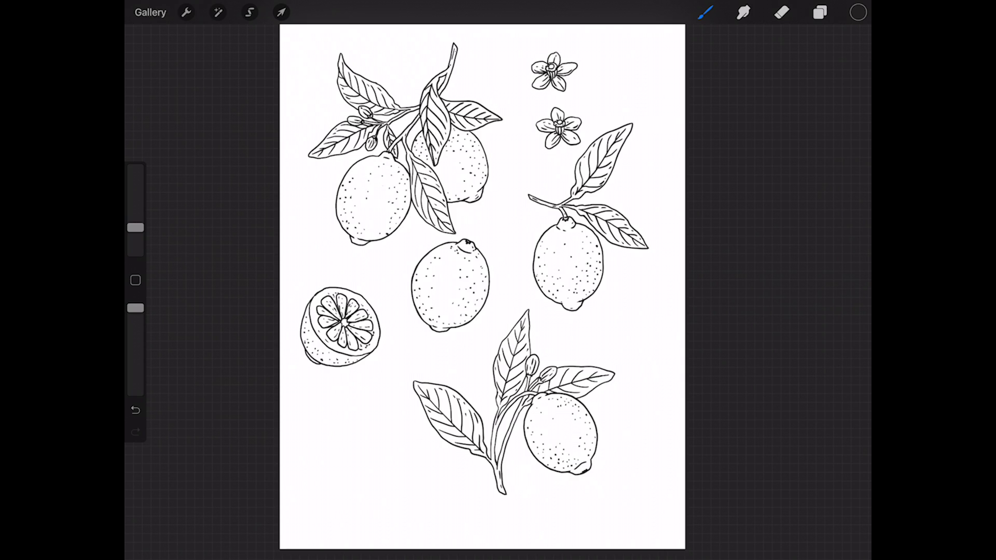
Compare the inked lemon line art with the HB pencil sketch by toggling the visibility of both layers, leaving only the inked layer shown
{"action": "scroll", "coordinate": [561, 228], "scroll_direction": "up", "scroll_amount": 2}
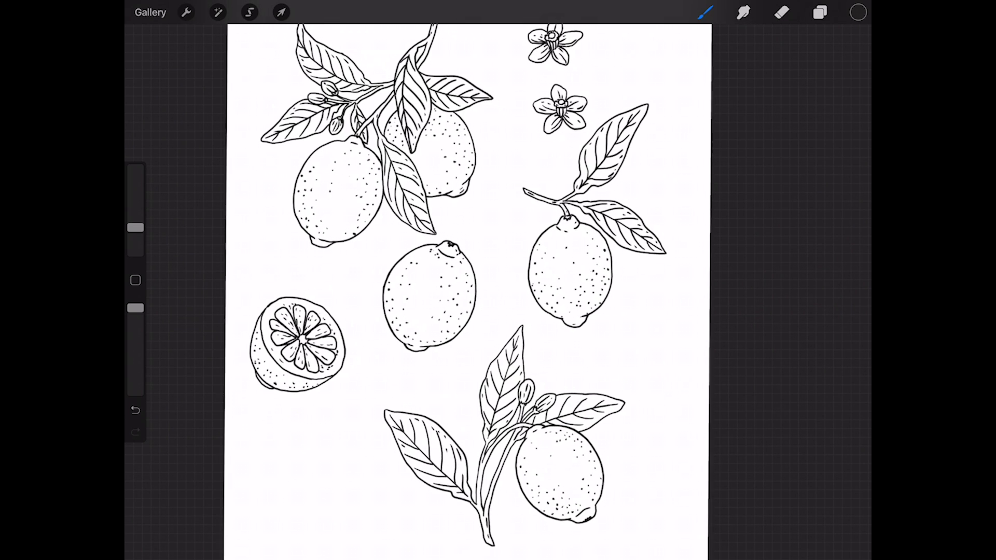
{"action": "scroll", "coordinate": [478, 285], "scroll_direction": "down", "scroll_amount": 2}
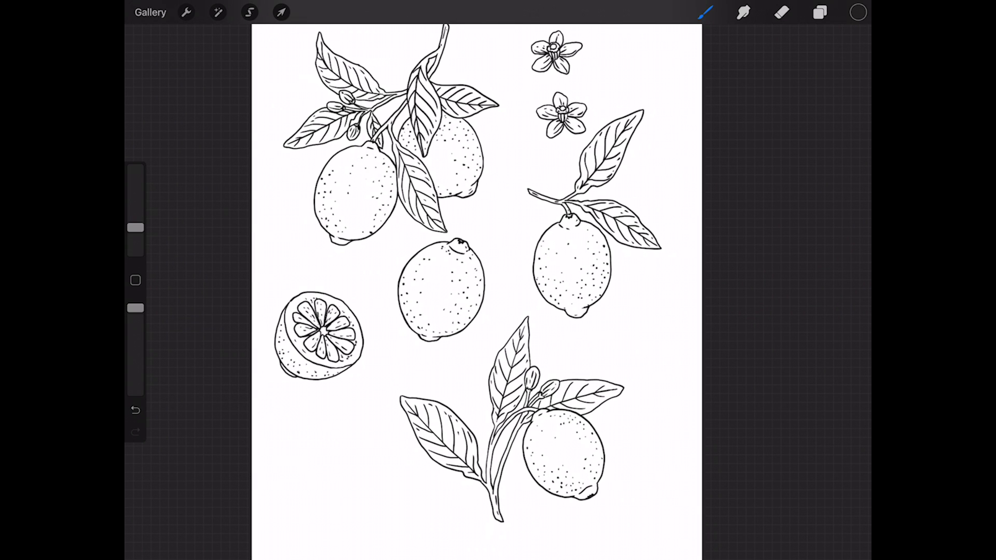
{"action": "scroll", "coordinate": [477, 285], "scroll_direction": "down", "scroll_amount": 1}
{"action": "scroll", "coordinate": [478, 286], "scroll_direction": "up", "scroll_amount": 2}
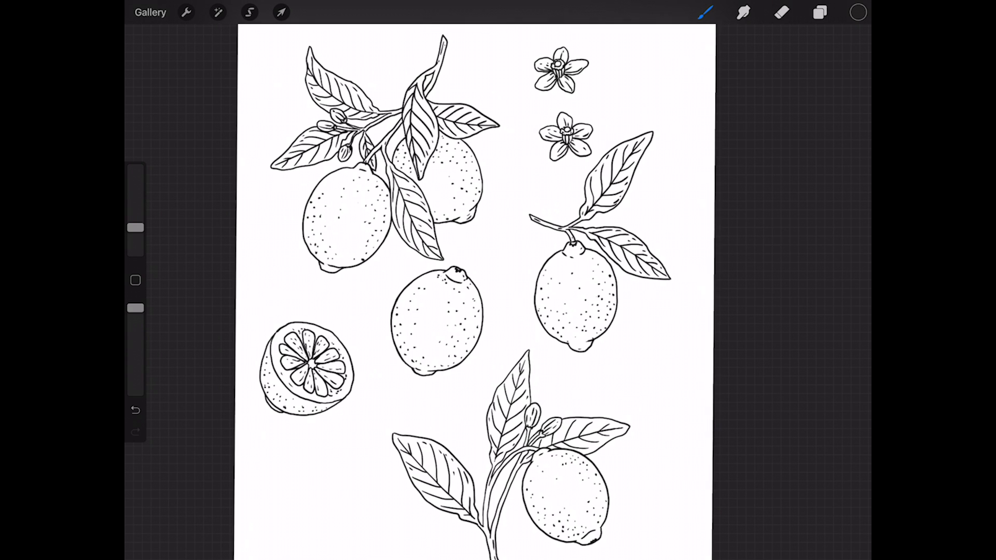
{"action": "left_click", "coordinate": [820, 12]}
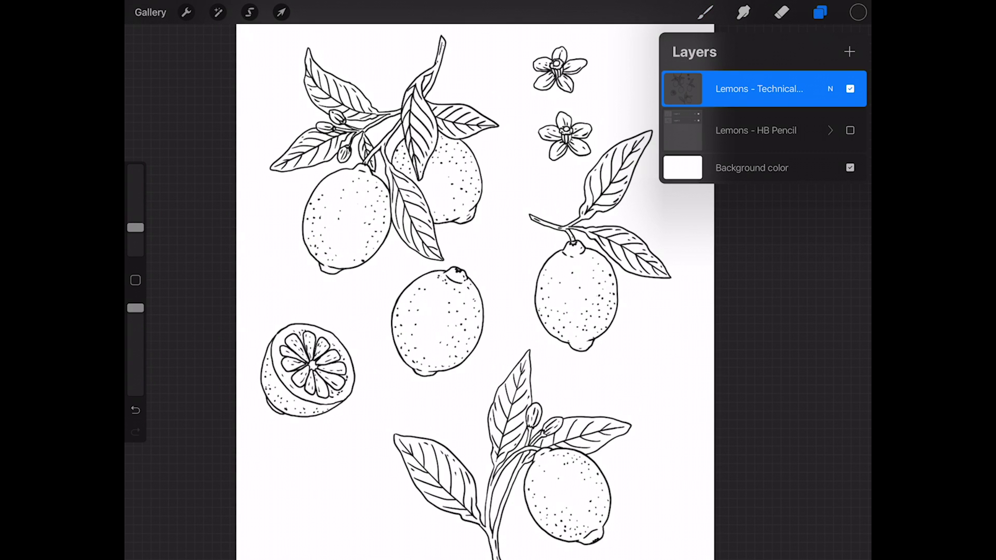
{"action": "left_click", "coordinate": [850, 88]}
{"action": "left_click", "coordinate": [850, 130]}
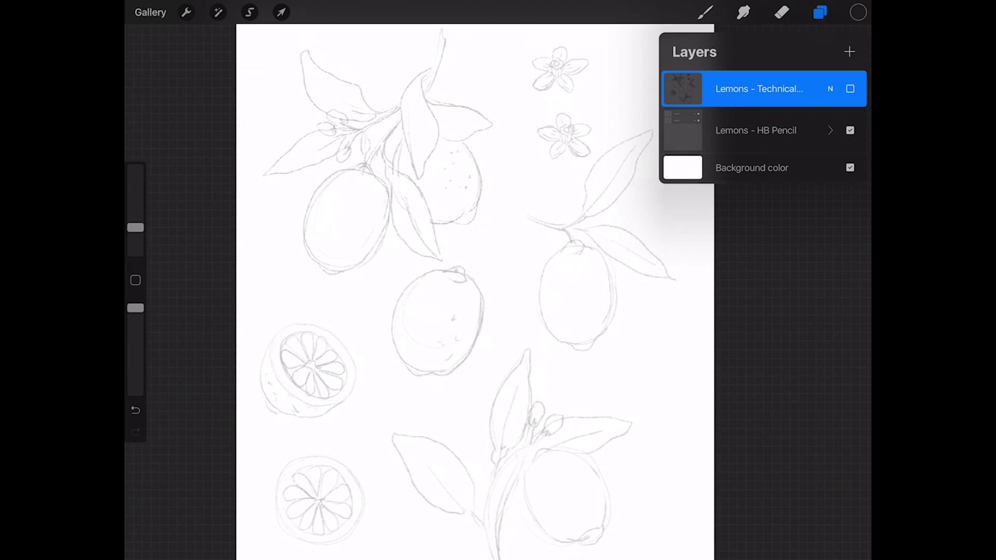
{"action": "left_click", "coordinate": [755, 130]}
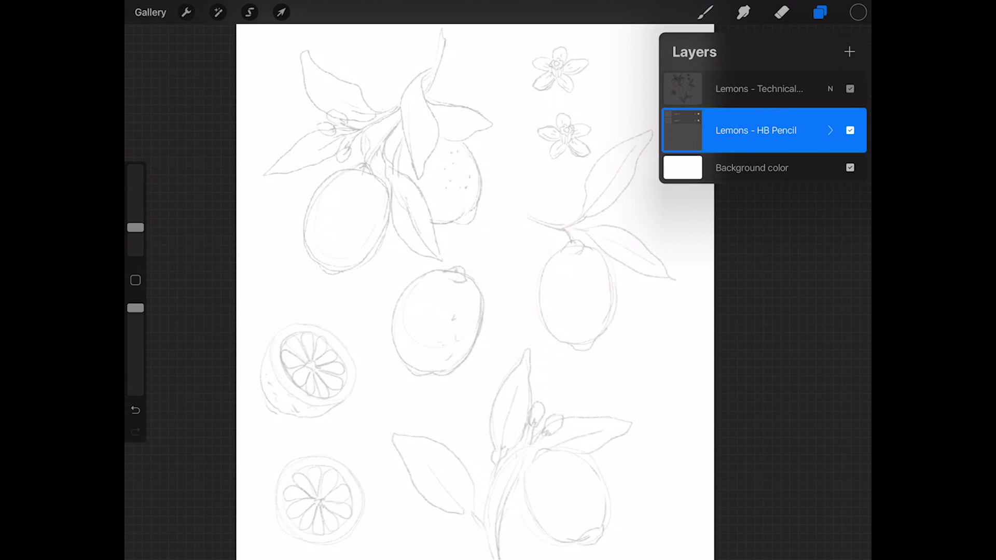
{"action": "left_click", "coordinate": [850, 88]}
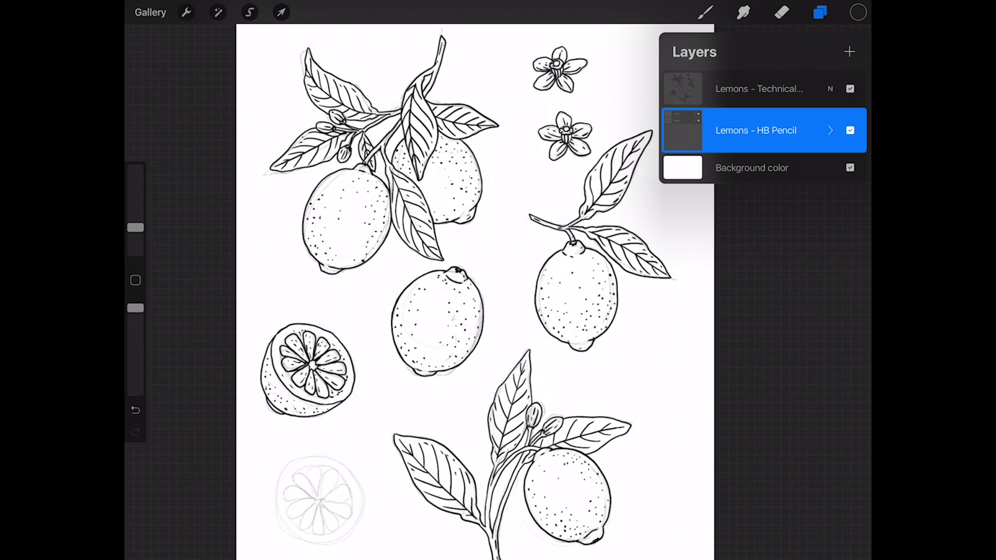
{"action": "left_click", "coordinate": [850, 130]}
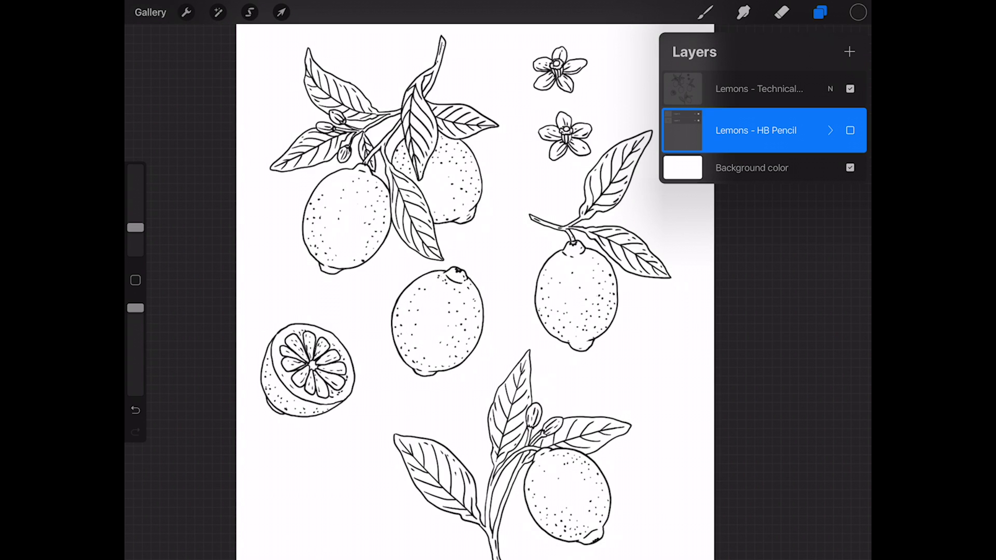
Hide the background colour layer and export the inked lemon drawing as a PNG
{"action": "left_click", "coordinate": [849, 167]}
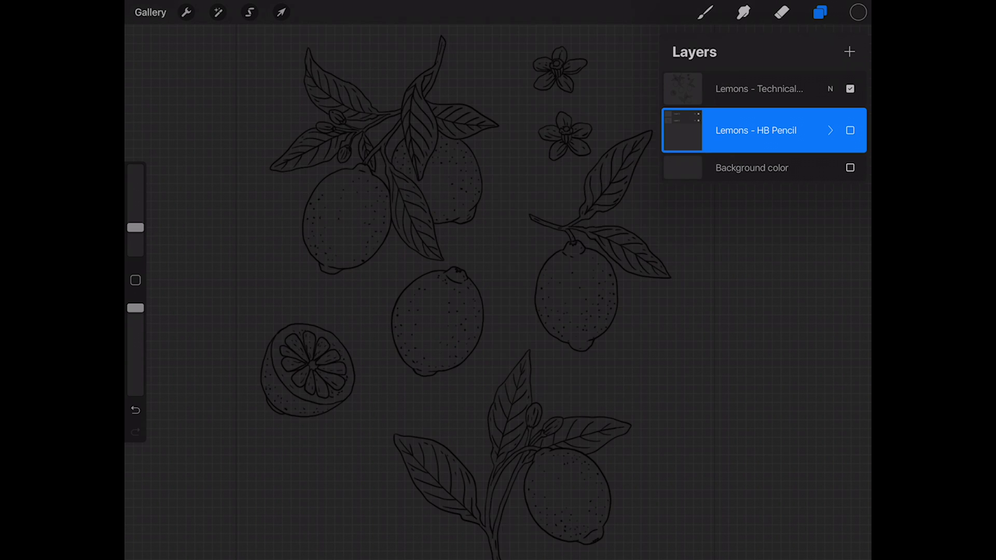
{"action": "scroll", "coordinate": [498, 207], "scroll_direction": "down", "scroll_amount": 4}
{"action": "scroll", "coordinate": [493, 197], "scroll_direction": "up", "scroll_amount": 6}
{"action": "scroll", "coordinate": [498, 156], "scroll_direction": "up", "scroll_amount": 1}
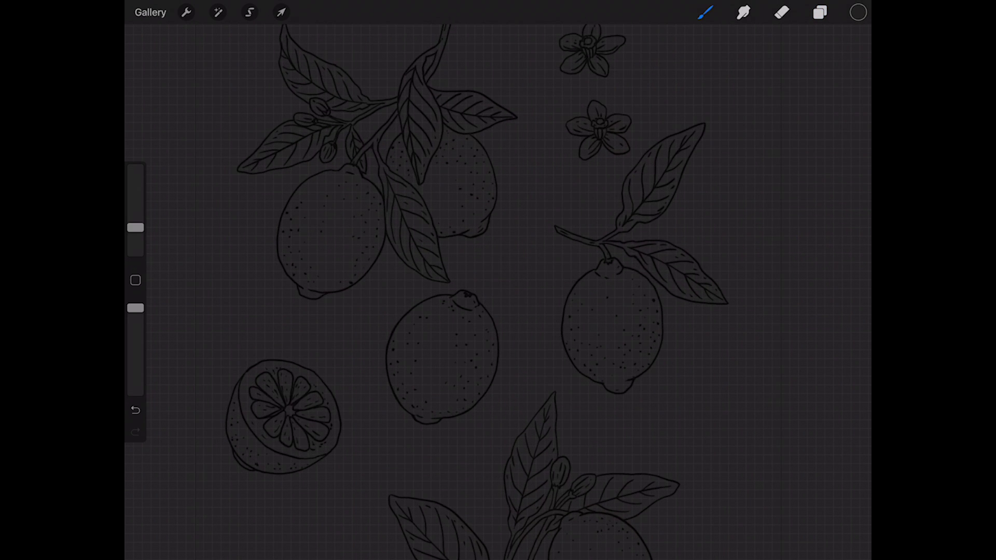
{"action": "left_click", "coordinate": [186, 11]}
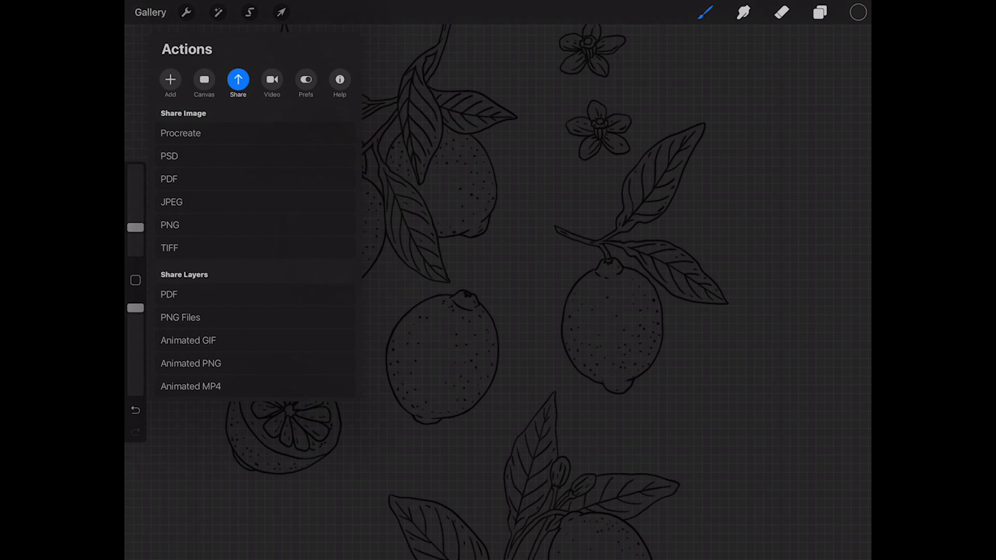
{"action": "left_click", "coordinate": [170, 225]}
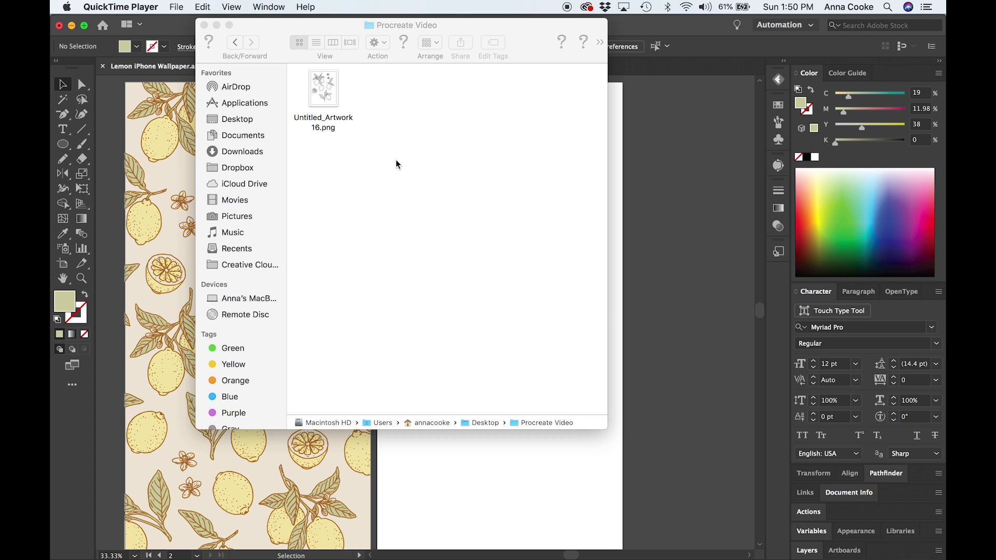
Switch to Finder and preview Untitled_Artwork 16.png in the Procreate Video folder
{"action": "left_click", "coordinate": [398, 164]}
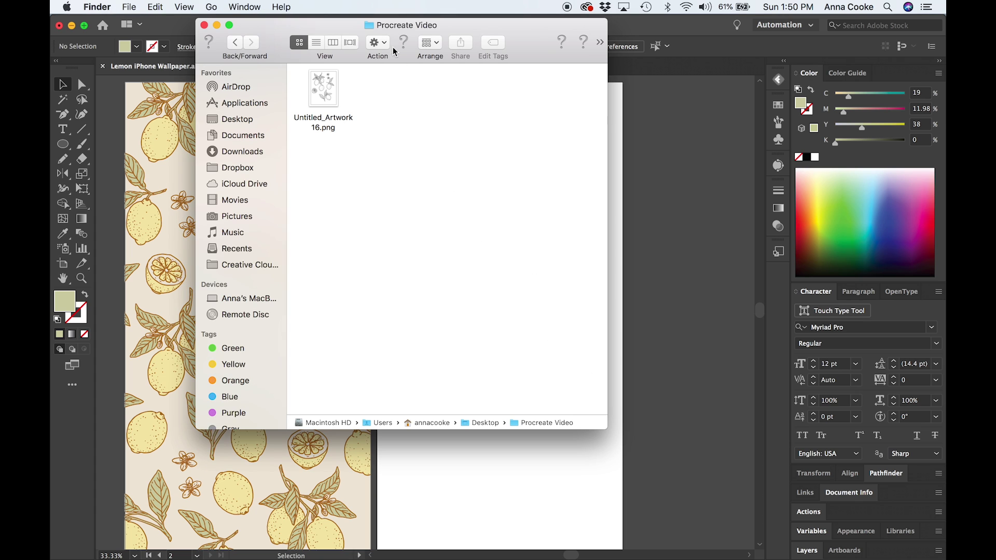
{"action": "left_click", "coordinate": [324, 85]}
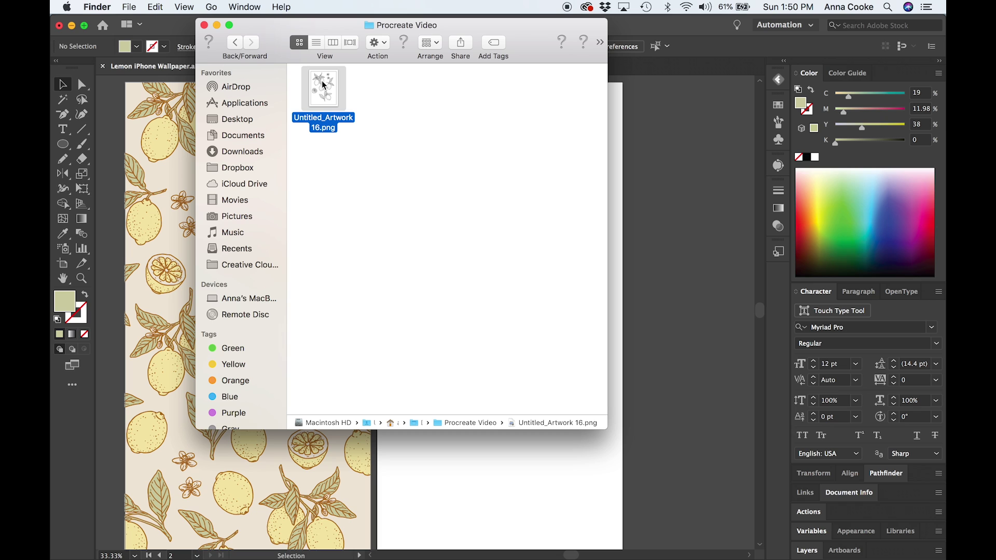
{"action": "key", "text": "space"}
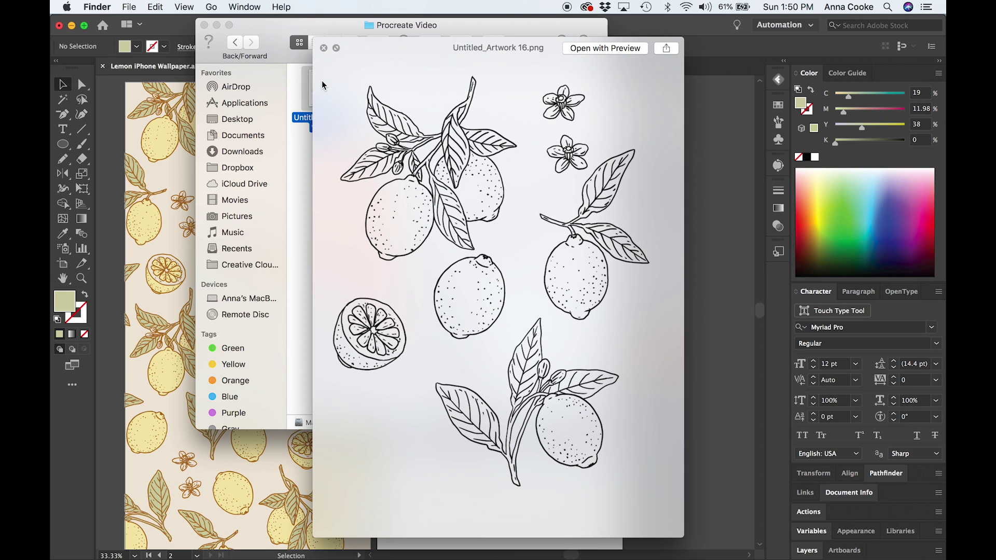
{"action": "key", "text": "space"}
Place Untitled_Artwork 16.png in the Illustrator wallpaper document and position it on the blank artboard
{"action": "left_click_drag", "start_coordinate": [324, 84], "coordinate": [672, 230]}
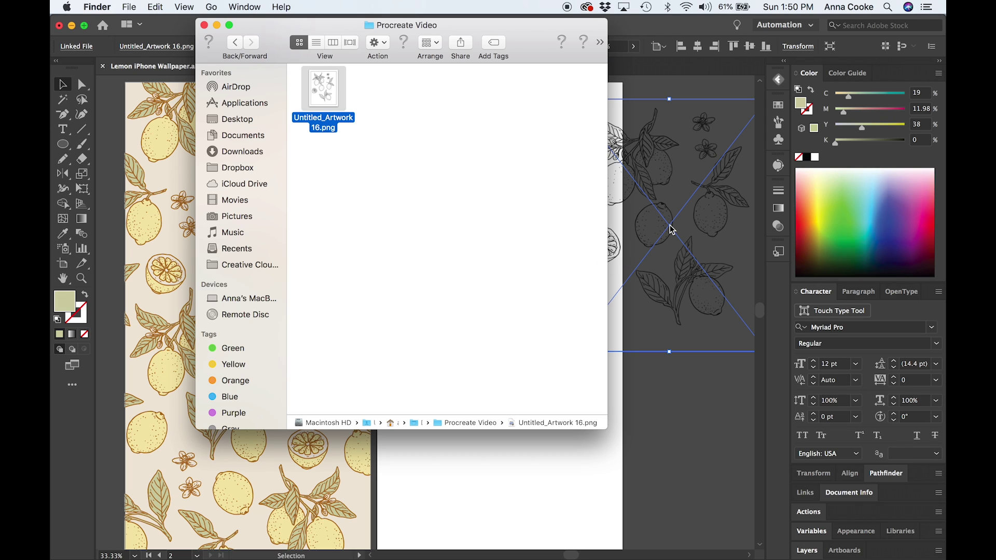
{"action": "left_click", "coordinate": [704, 465]}
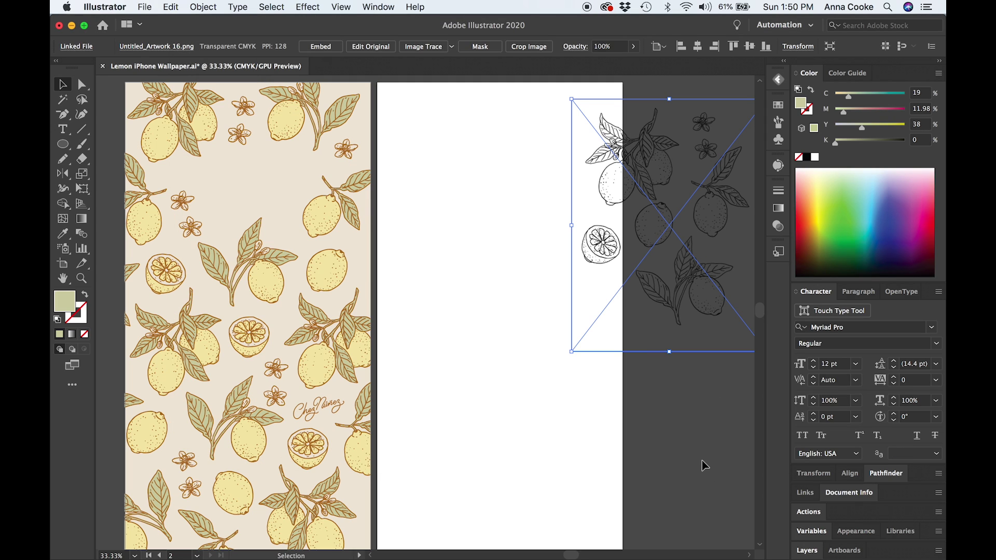
{"action": "left_click_drag", "start_coordinate": [647, 218], "coordinate": [470, 265]}
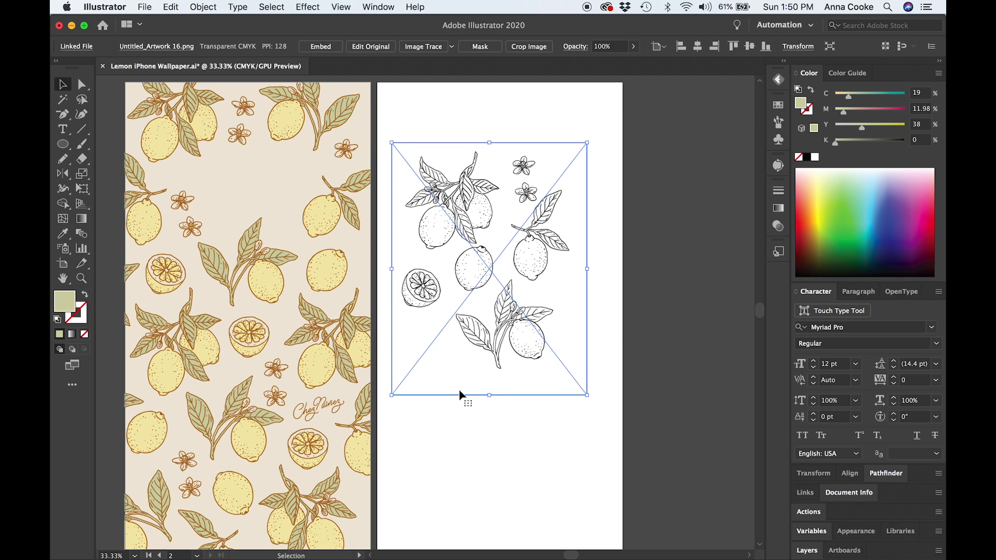
Examine the finished lemon wallpaper artboard alongside the placed black line art
{"action": "scroll", "coordinate": [253, 306], "scroll_direction": "left", "scroll_amount": 2}
{"action": "scroll", "coordinate": [253, 306], "scroll_direction": "down", "scroll_amount": 1}
{"action": "scroll", "coordinate": [306, 211], "scroll_direction": "up", "scroll_amount": 3}
{"action": "scroll", "coordinate": [306, 211], "scroll_direction": "left", "scroll_amount": 1}
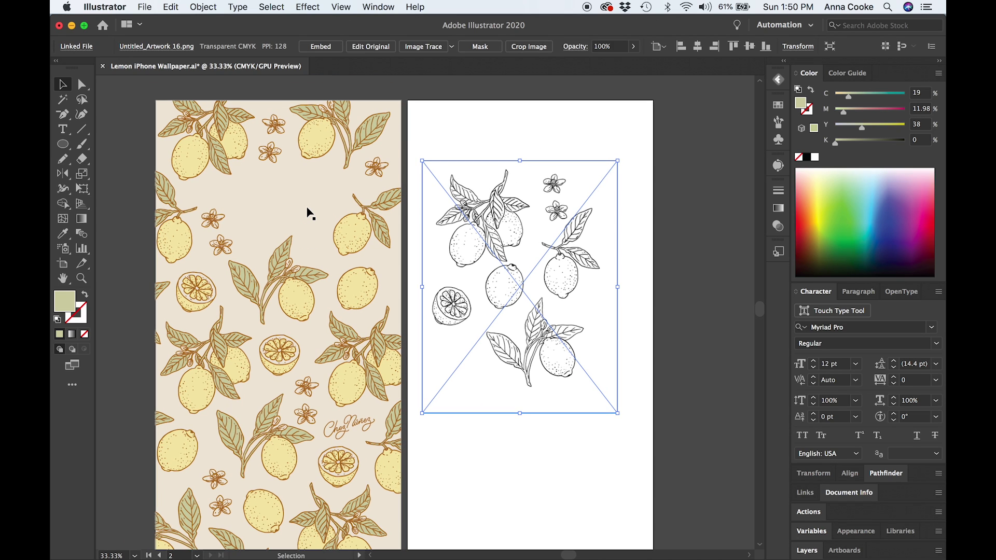
{"action": "scroll", "coordinate": [696, 278], "scroll_direction": "right", "scroll_amount": 2}
{"action": "scroll", "coordinate": [696, 278], "scroll_direction": "up", "scroll_amount": 1}
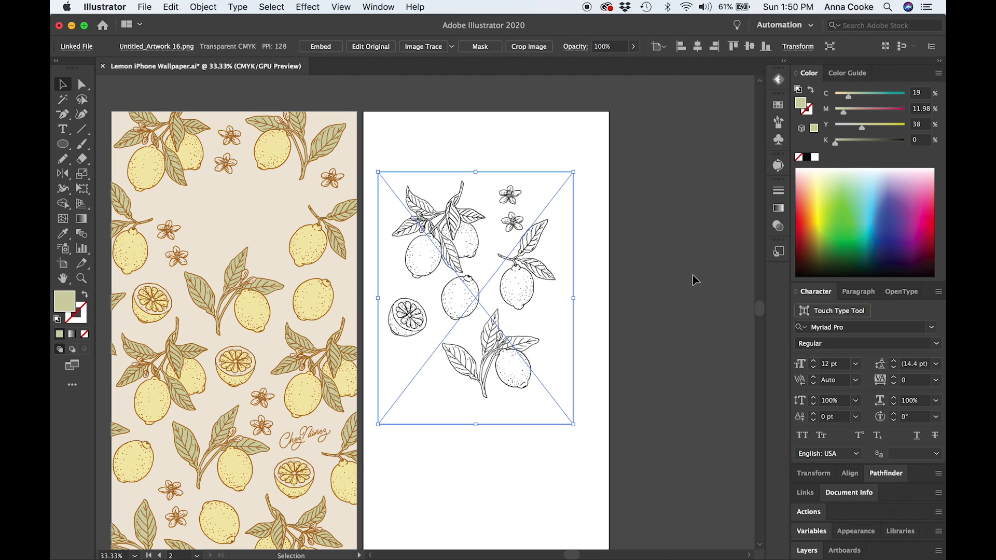
{"action": "key", "text": "super+equal"}
{"action": "key", "text": "super+equal"}
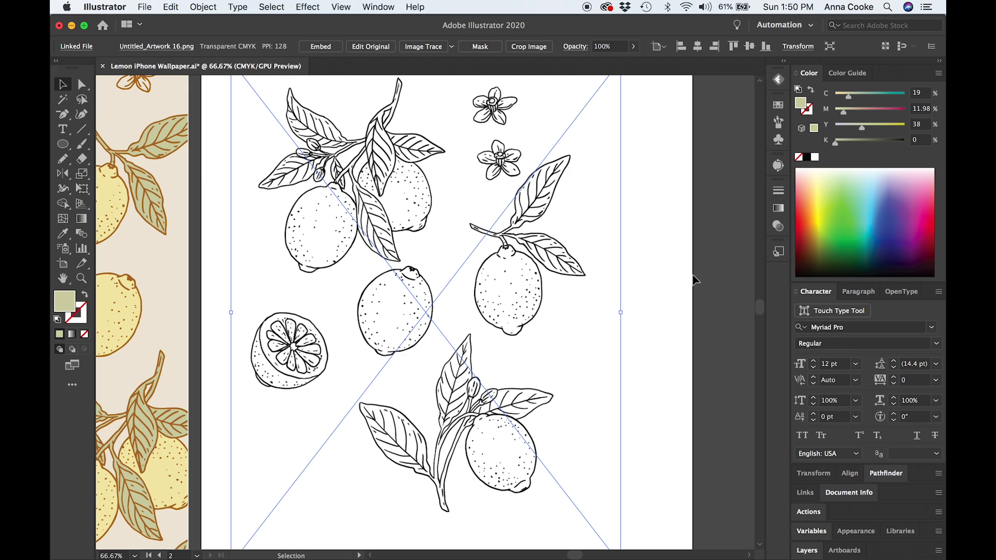
{"action": "key", "text": "super+minus"}
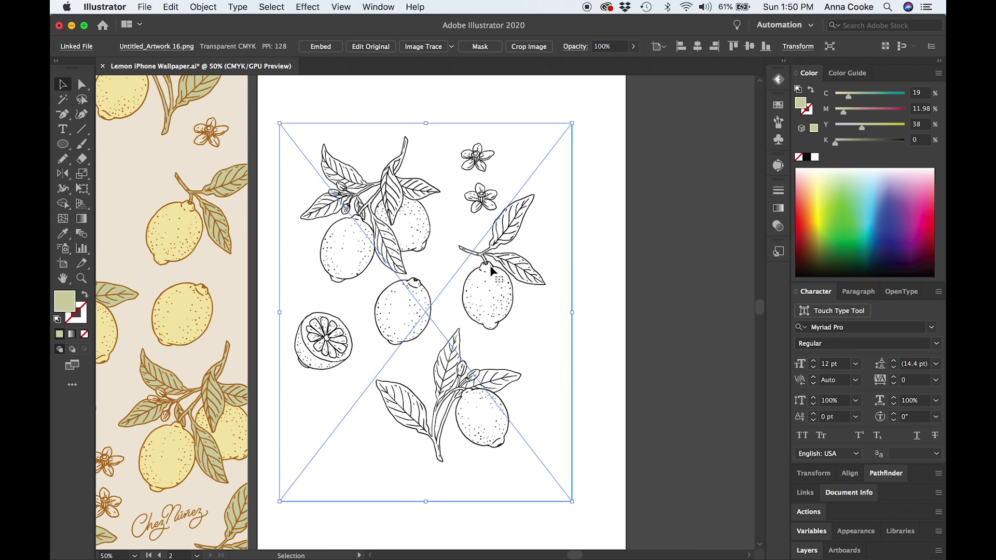
Move the placed lemon image mostly off the blank artboard and apply Image Trace with the default preset
{"action": "left_click_drag", "start_coordinate": [375, 243], "coordinate": [686, 259]}
{"action": "scroll", "coordinate": [571, 269], "scroll_direction": "right", "scroll_amount": 5}
{"action": "scroll", "coordinate": [571, 269], "scroll_direction": "down", "scroll_amount": 1}
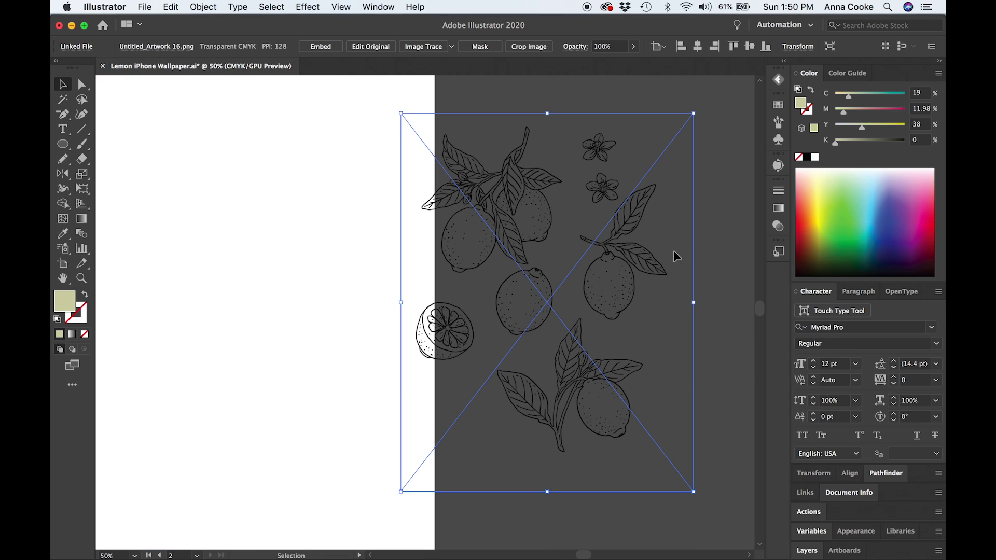
{"action": "left_click", "coordinate": [452, 49]}
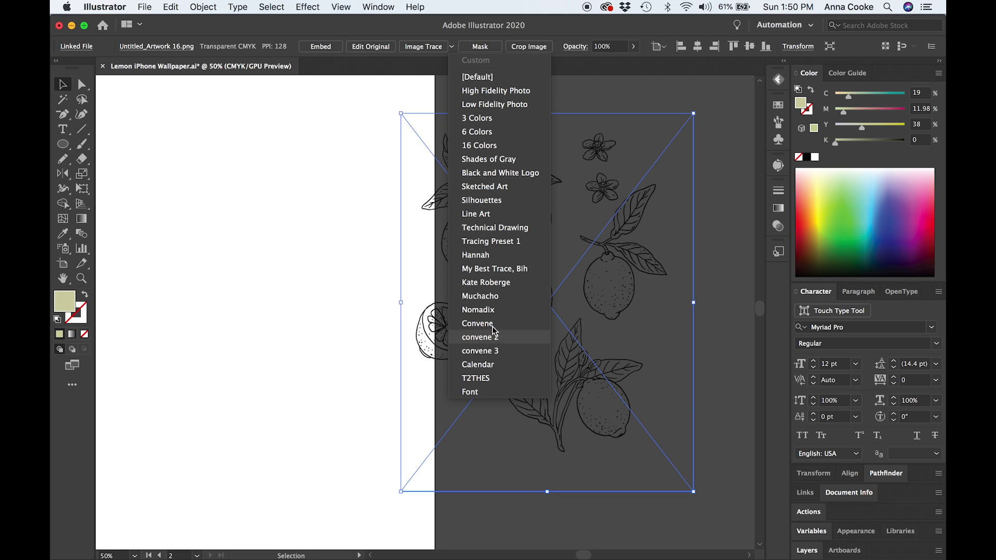
{"action": "left_click", "coordinate": [451, 47]}
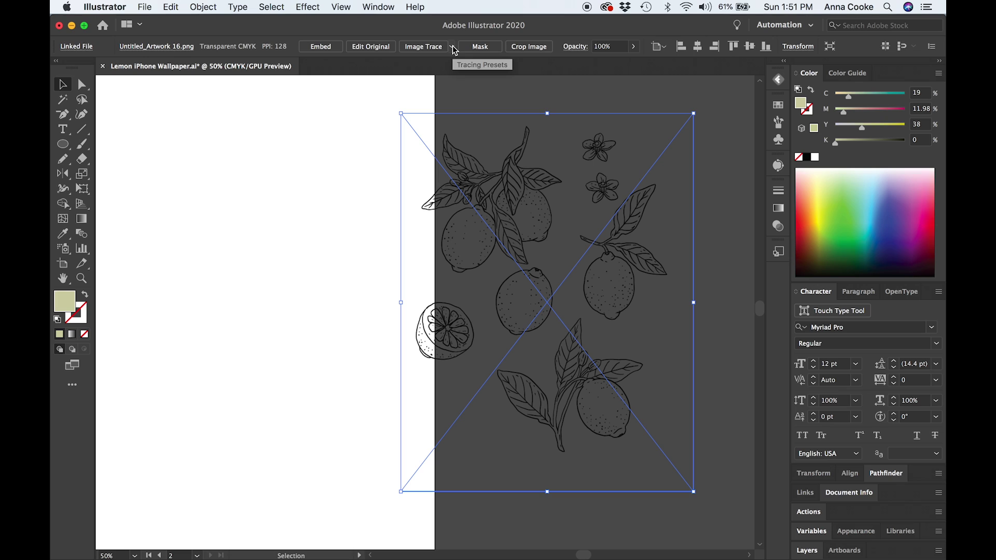
{"action": "left_click", "coordinate": [444, 47]}
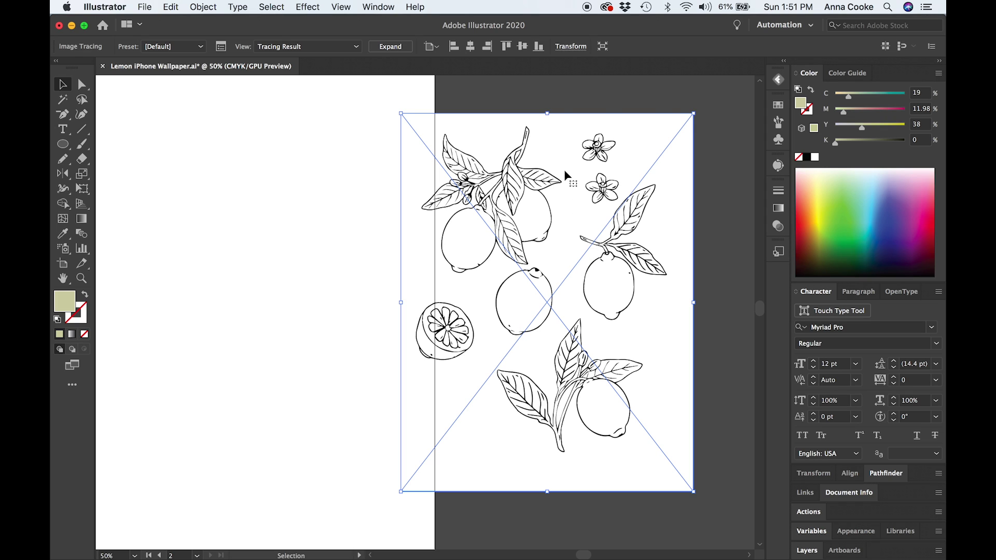
Refine the image trace with threshold 177, paths 98%, corners 26% and noise 4 px
{"action": "left_click", "coordinate": [373, 6]}
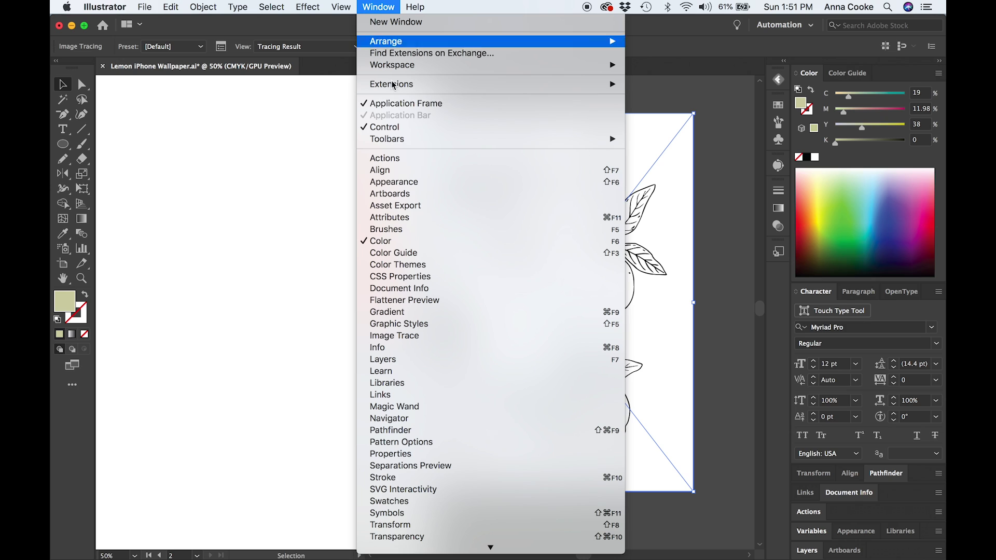
{"action": "left_click", "coordinate": [403, 336]}
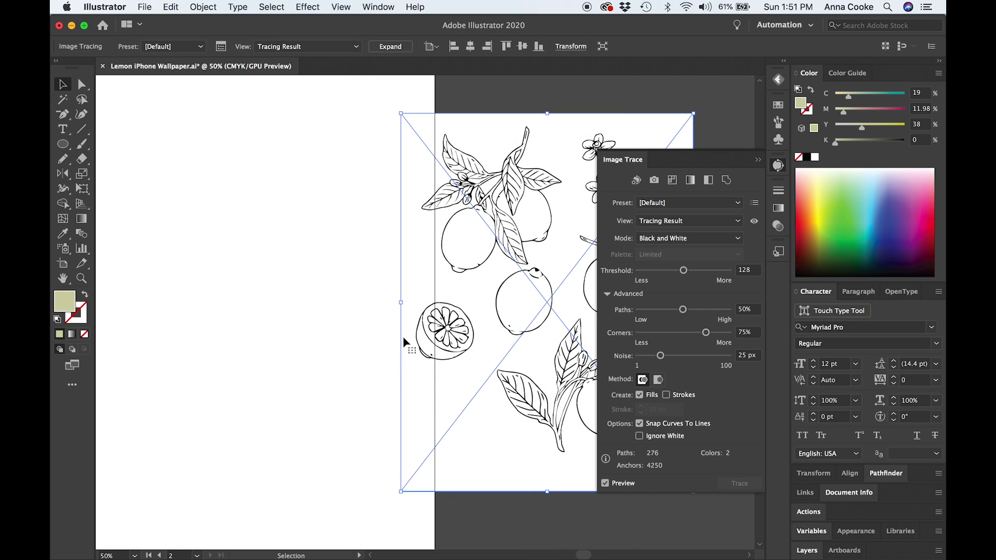
{"action": "left_click", "coordinate": [702, 271]}
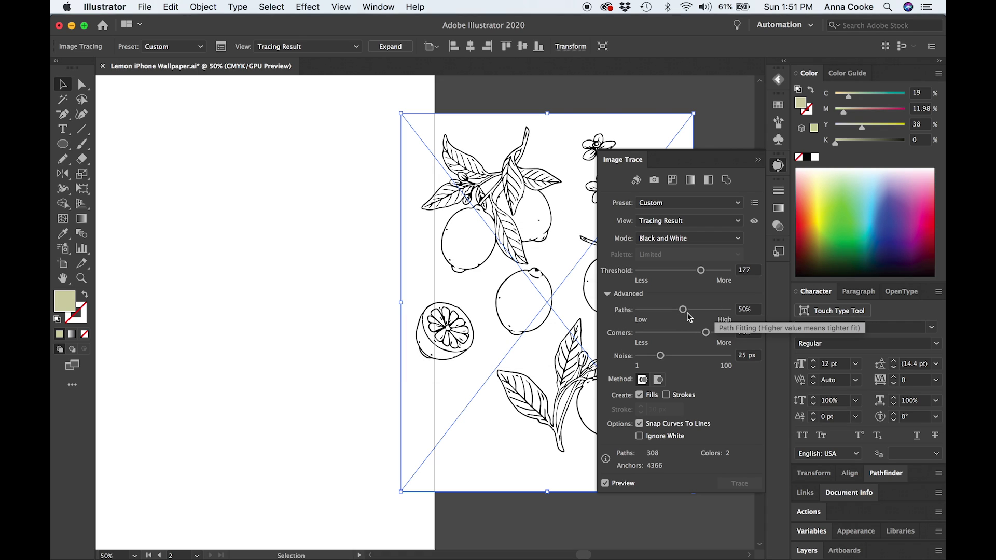
{"action": "left_click_drag", "start_coordinate": [687, 313], "coordinate": [727, 307]}
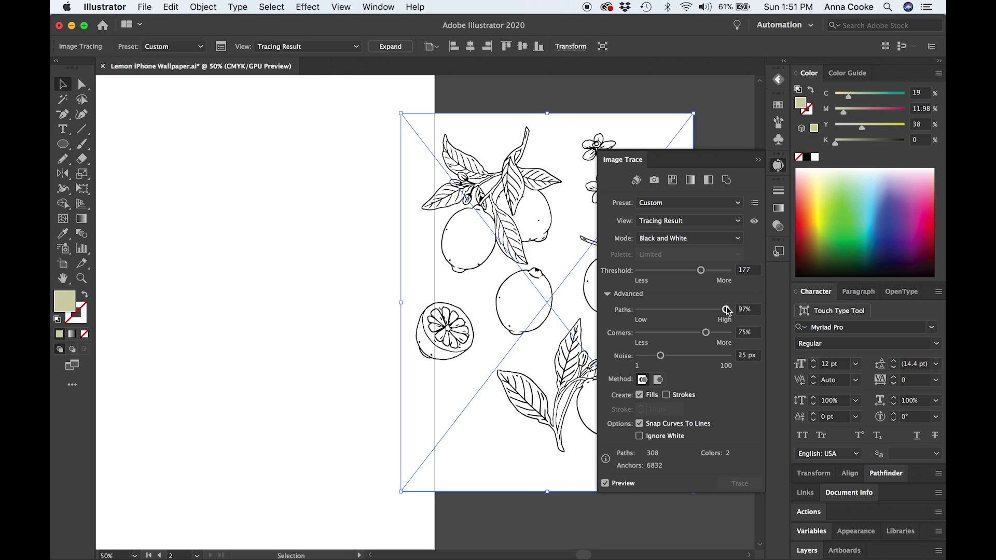
{"action": "mouse_move", "coordinate": [706, 333]}
{"action": "left_mouse_down"}
{"action": "mouse_move", "coordinate": [671, 332]}
{"action": "mouse_move", "coordinate": [643, 359]}
{"action": "left_mouse_up"}
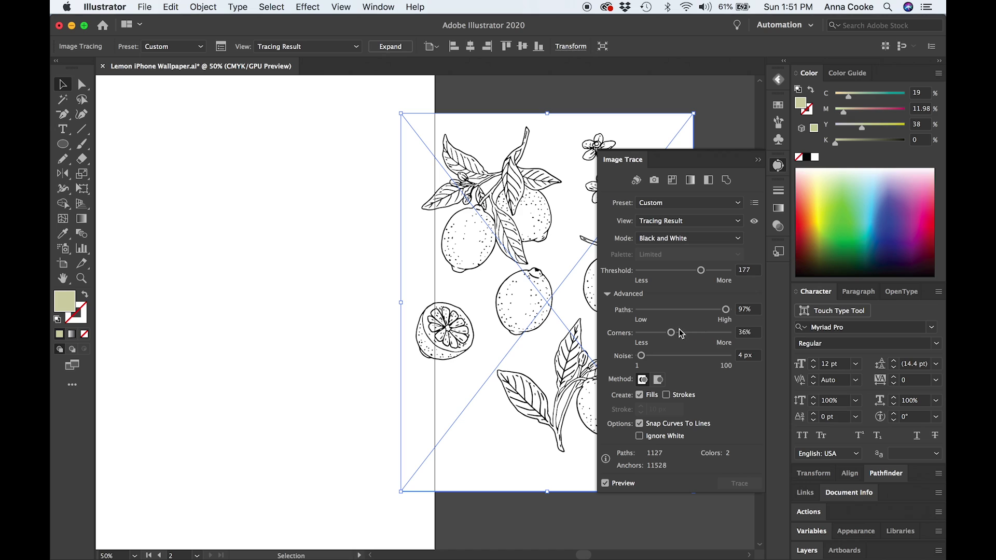
{"action": "left_click_drag", "start_coordinate": [671, 333], "coordinate": [664, 336]}
Move the traced image clear of the trace settings and try Ignore White, switching the option back off
{"action": "left_click_drag", "start_coordinate": [554, 193], "coordinate": [432, 173]}
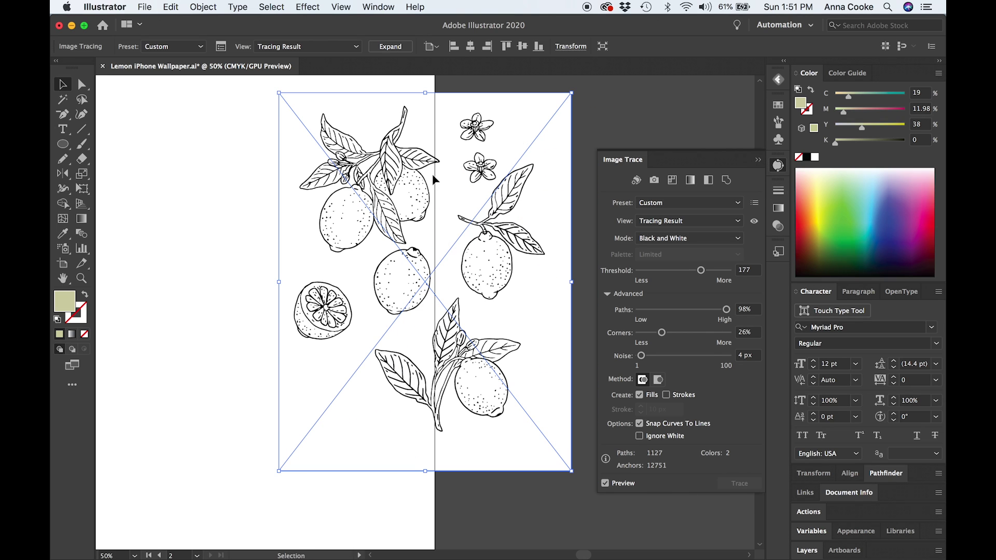
{"action": "left_click", "coordinate": [640, 436]}
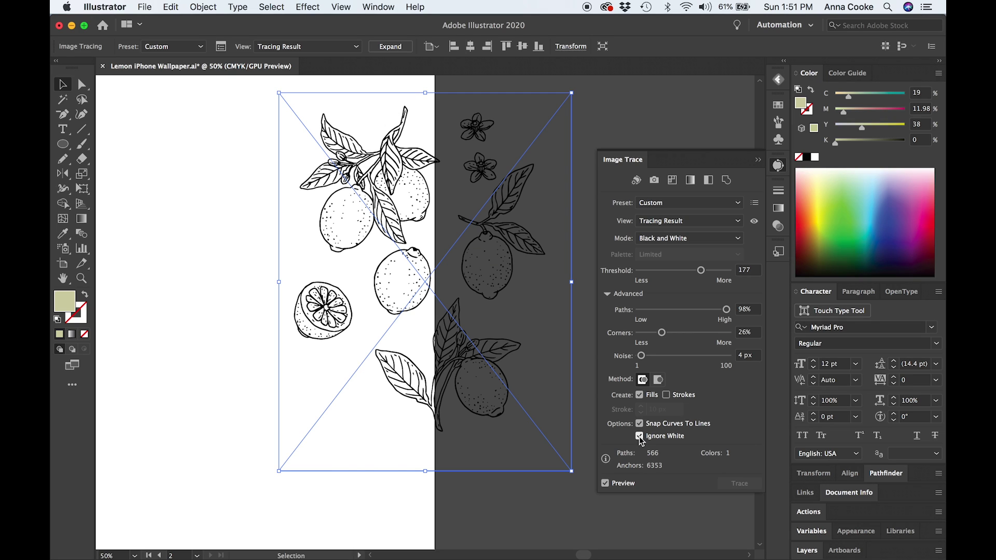
{"action": "left_click", "coordinate": [641, 438]}
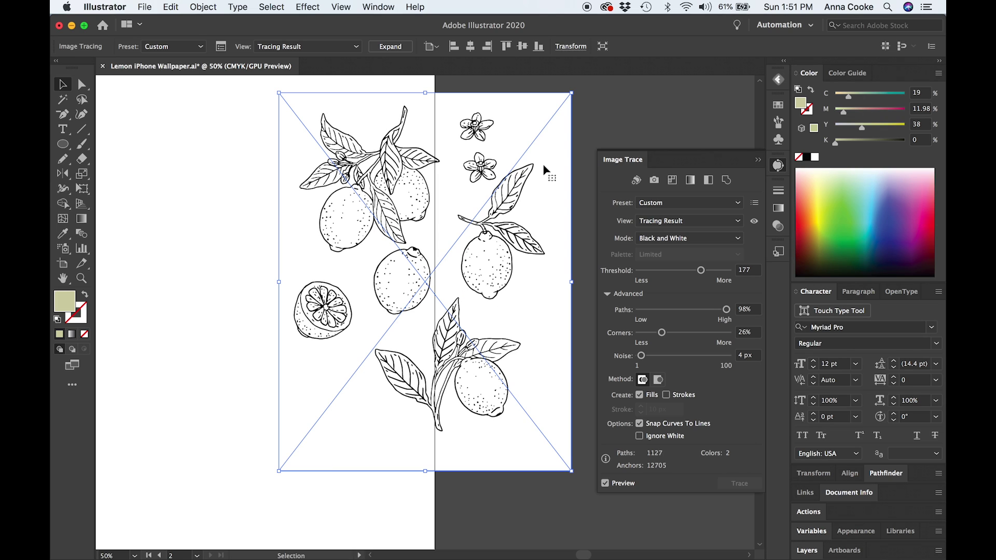
Expand the tracing into editable vector paths and move the artwork completely off the artboard
{"action": "left_click", "coordinate": [392, 47]}
{"action": "left_click_drag", "start_coordinate": [305, 164], "coordinate": [462, 165]}
{"action": "scroll", "coordinate": [412, 188], "scroll_direction": "right", "scroll_amount": 7}
{"action": "scroll", "coordinate": [412, 188], "scroll_direction": "up", "scroll_amount": 1}
Delete the white background shape surrounding the traced lemon drawings
{"action": "key", "text": "a"}
{"action": "left_click", "coordinate": [566, 151]}
{"action": "left_click", "coordinate": [508, 130]}
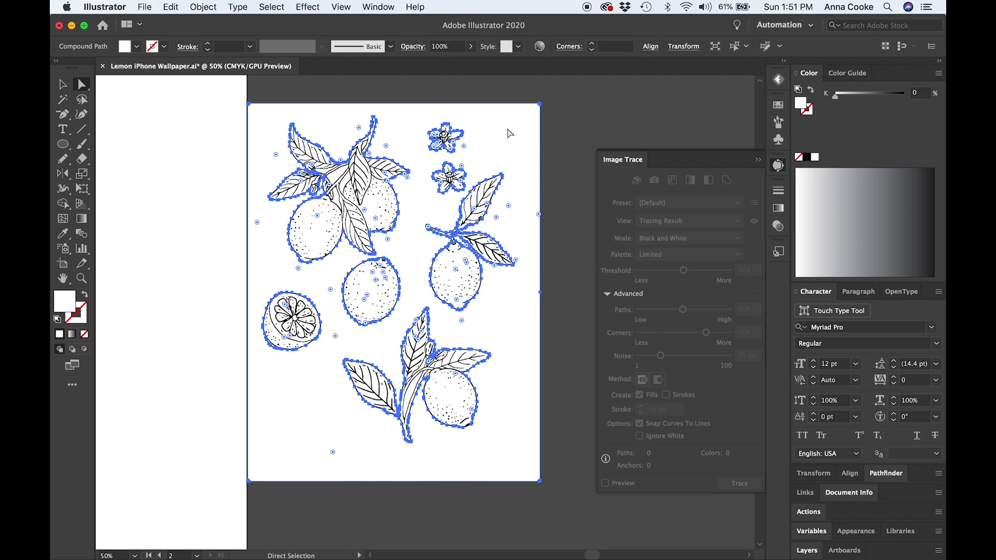
{"action": "key", "text": "Delete"}
Remove the leftover white areas enclosed between the stem and leaf of the lower lemon sprig
{"action": "scroll", "coordinate": [407, 384], "scroll_direction": "up", "scroll_amount": 6}
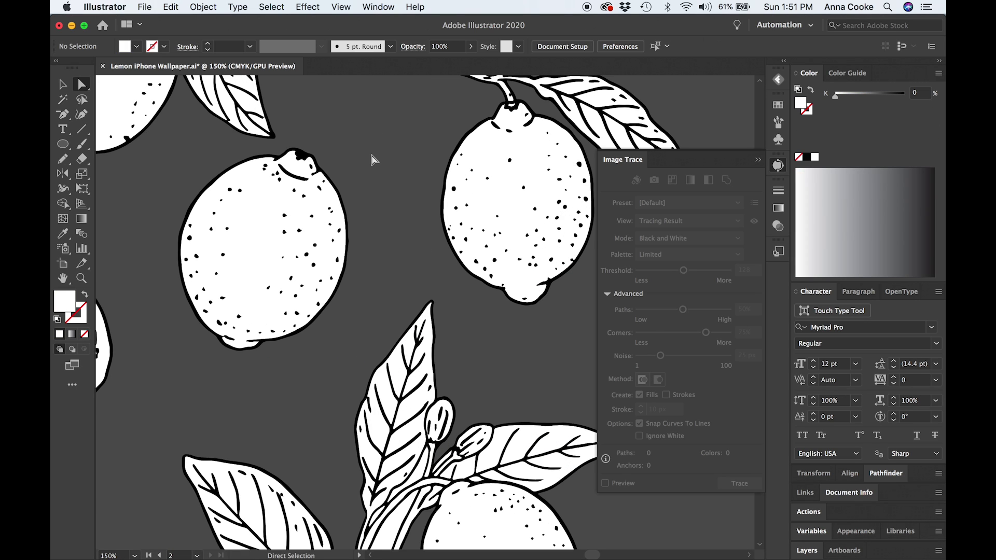
{"action": "scroll", "coordinate": [406, 382], "scroll_direction": "up", "scroll_amount": 4}
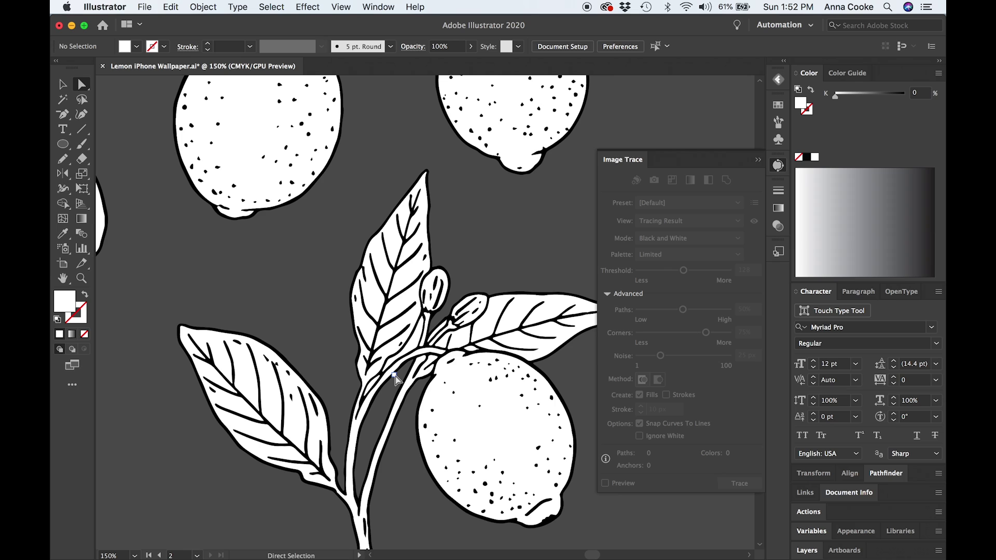
{"action": "left_click", "coordinate": [407, 358]}
{"action": "key", "text": "Delete"}
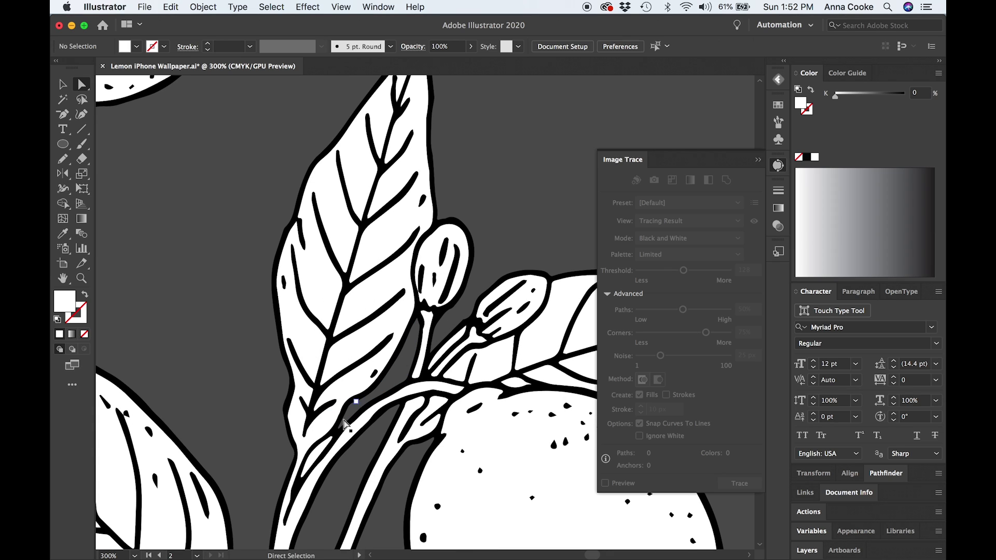
{"action": "left_click", "coordinate": [316, 460]}
{"action": "key", "text": "super+x"}
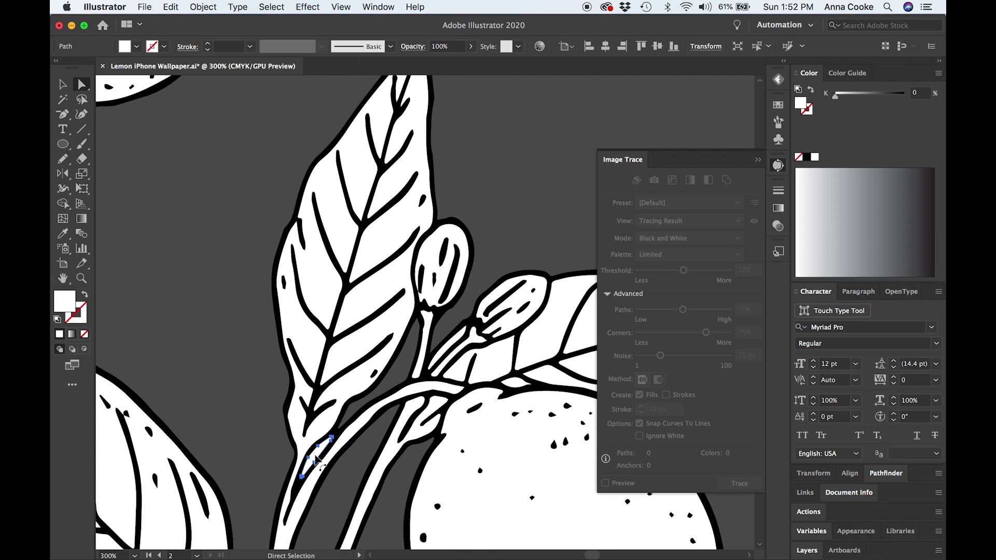
{"action": "key", "text": "super+minus"}
{"action": "scroll", "coordinate": [315, 460], "scroll_direction": "down", "scroll_amount": 5}
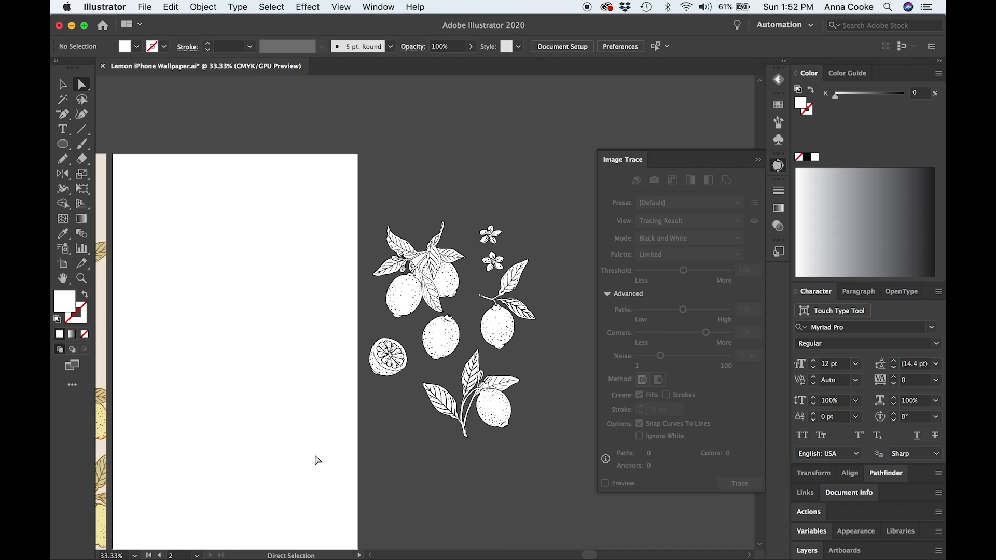
Move the entire group of traced lemon artwork onto the blank artboard and deselect it
{"action": "left_click", "coordinate": [501, 328]}
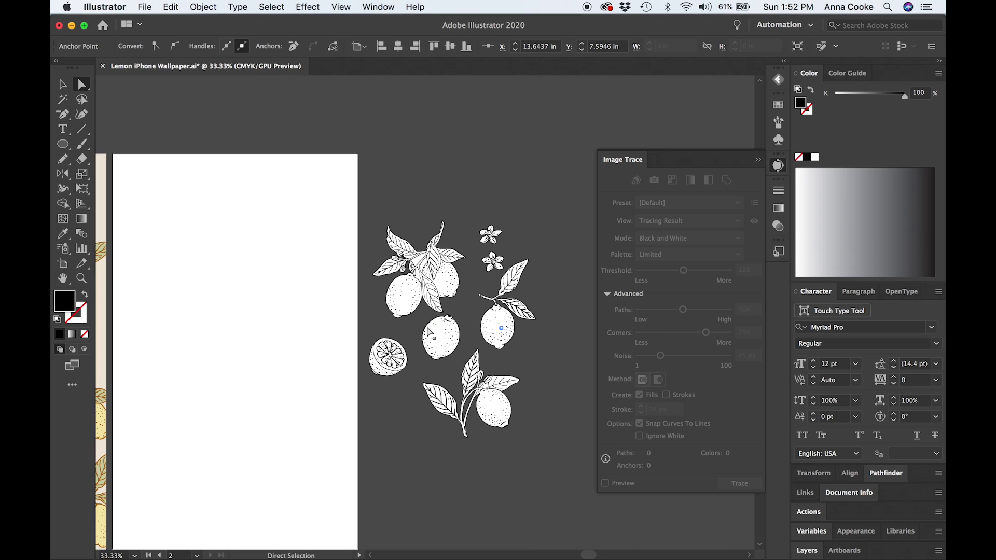
{"action": "left_click", "coordinate": [531, 354]}
{"action": "left_click_drag", "start_coordinate": [507, 334], "coordinate": [263, 343]}
{"action": "scroll", "coordinate": [264, 343], "scroll_direction": "left", "scroll_amount": 5}
{"action": "scroll", "coordinate": [263, 343], "scroll_direction": "down", "scroll_amount": 2}
{"action": "scroll", "coordinate": [263, 348], "scroll_direction": "left", "scroll_amount": 3}
{"action": "scroll", "coordinate": [263, 348], "scroll_direction": "down", "scroll_amount": 1}
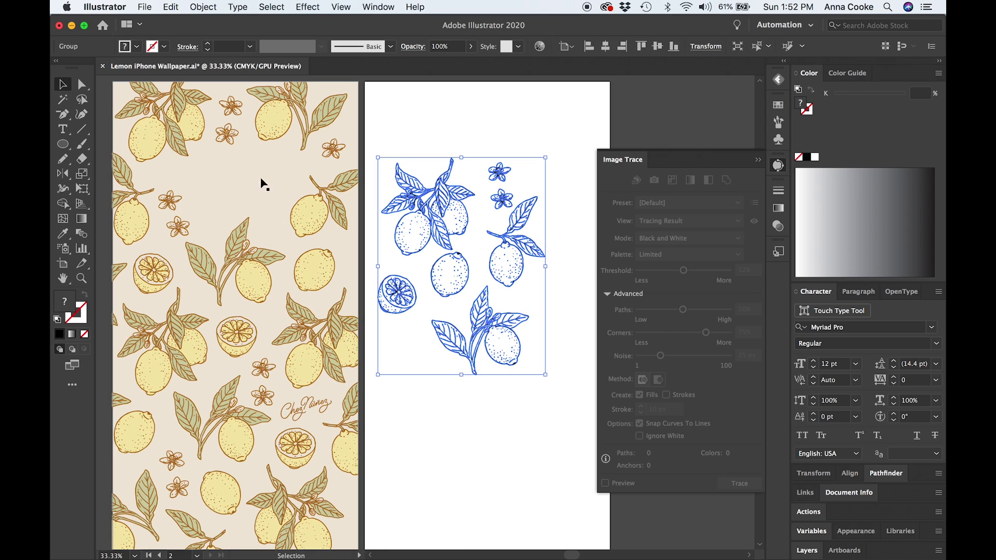
{"action": "left_click", "coordinate": [533, 474]}
Fill the central lemon, the single-stem lemon and both lemons of the upper branch with the yellow sampled from the finished wallpaper
{"action": "key", "text": "super+1"}
{"action": "left_click", "coordinate": [369, 337], "text": "super"}
{"action": "left_click", "coordinate": [503, 278], "text": "shift+super"}
{"action": "left_click", "coordinate": [240, 206], "text": "shift+super"}
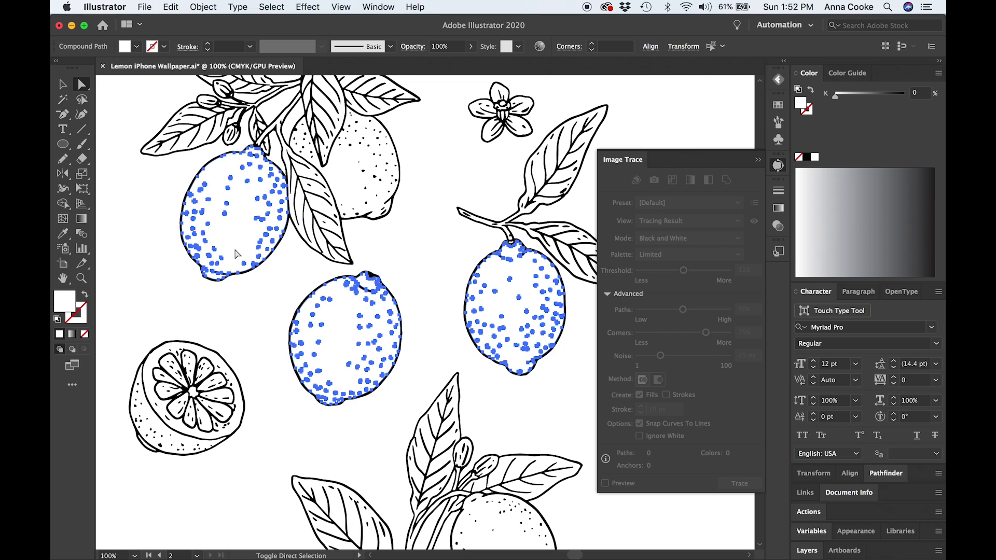
{"action": "left_click", "coordinate": [376, 178], "text": "shift+super"}
{"action": "key", "text": "i"}
{"action": "scroll", "coordinate": [353, 171], "scroll_direction": "left", "scroll_amount": 5}
{"action": "scroll", "coordinate": [352, 171], "scroll_direction": "down", "scroll_amount": 1}
{"action": "scroll", "coordinate": [337, 192], "scroll_direction": "left", "scroll_amount": 5}
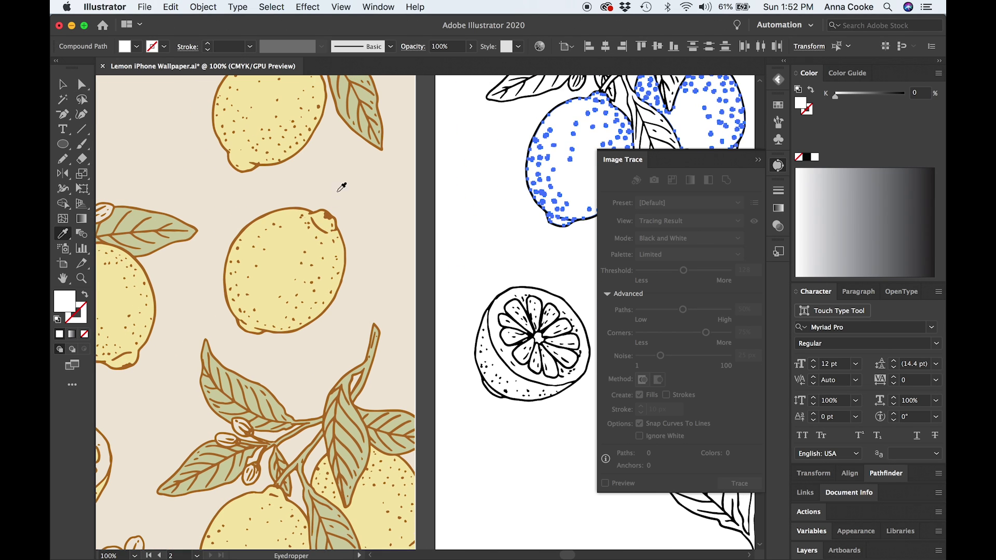
{"action": "left_click", "coordinate": [289, 263]}
{"action": "scroll", "coordinate": [289, 262], "scroll_direction": "right", "scroll_amount": 6}
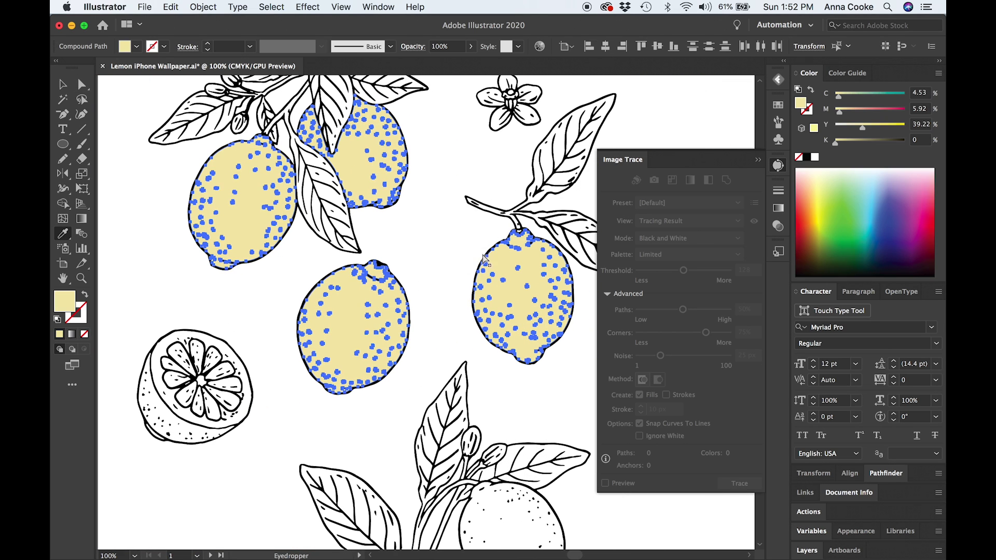
{"action": "key", "text": "a"}
{"action": "left_click", "coordinate": [439, 263]}
Fill the two leaves overlapping the upper branch's lemons with the green sampled from a leaf in the finished wallpaper
{"action": "scroll", "coordinate": [438, 264], "scroll_direction": "up", "scroll_amount": 5}
{"action": "scroll", "coordinate": [438, 263], "scroll_direction": "left", "scroll_amount": 2}
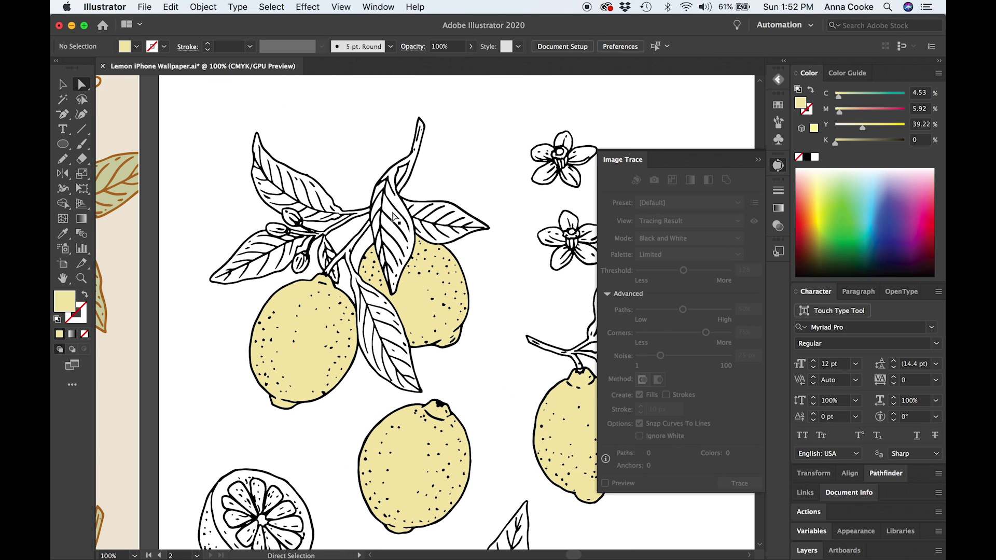
{"action": "left_click", "coordinate": [395, 214]}
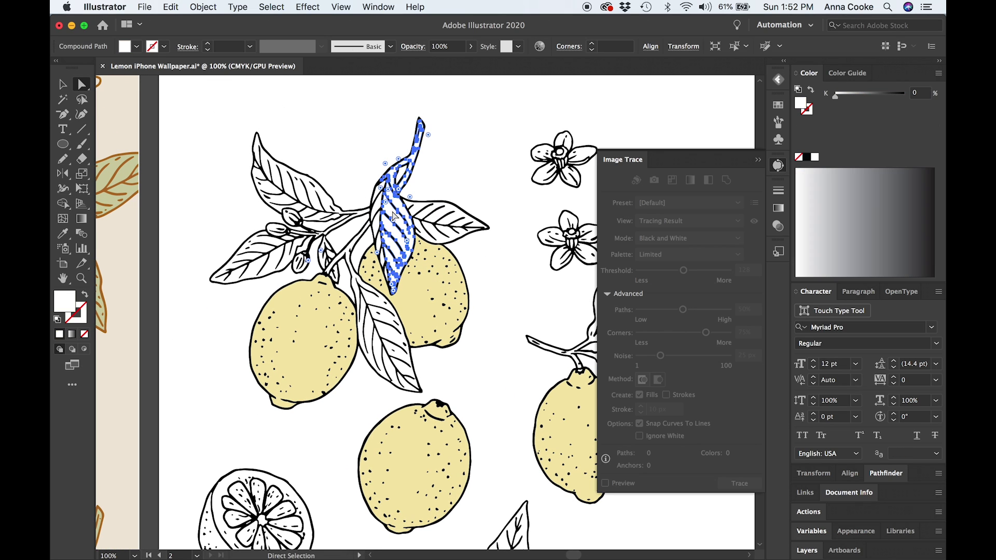
{"action": "left_click", "coordinate": [388, 333], "text": "shift"}
{"action": "key", "text": "i"}
{"action": "scroll", "coordinate": [388, 292], "scroll_direction": "left", "scroll_amount": 5}
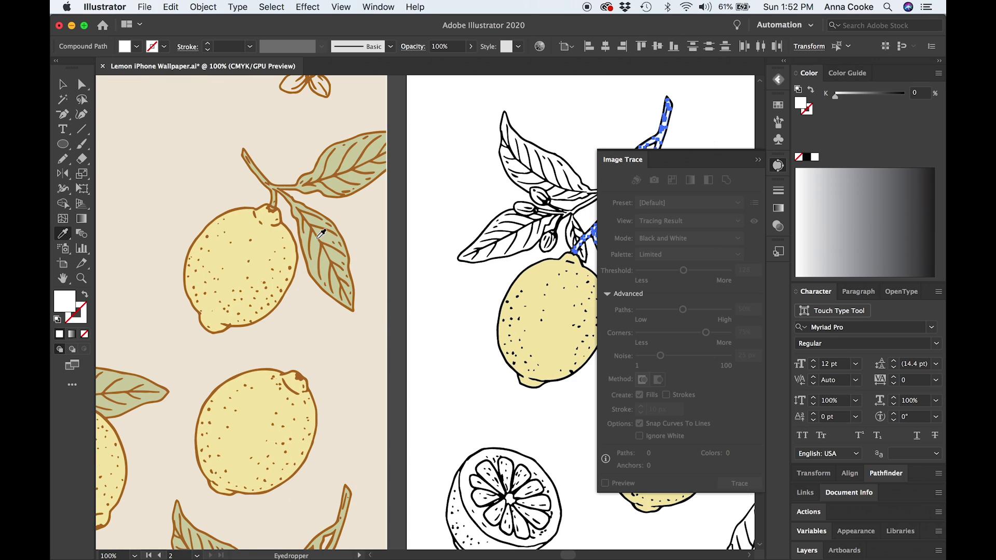
{"action": "left_click", "coordinate": [318, 261]}
{"action": "scroll", "coordinate": [323, 246], "scroll_direction": "right", "scroll_amount": 5}
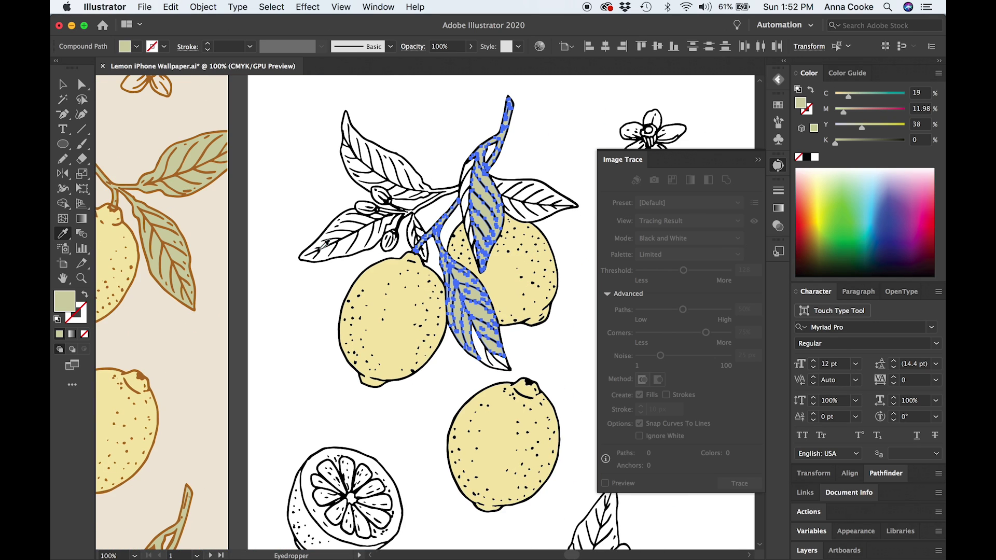
{"action": "key", "text": "a"}
{"action": "left_click", "coordinate": [438, 239]}
Collapse the Image Trace settings so that both artboards can be seen side by side
{"action": "key", "text": "super+minus"}
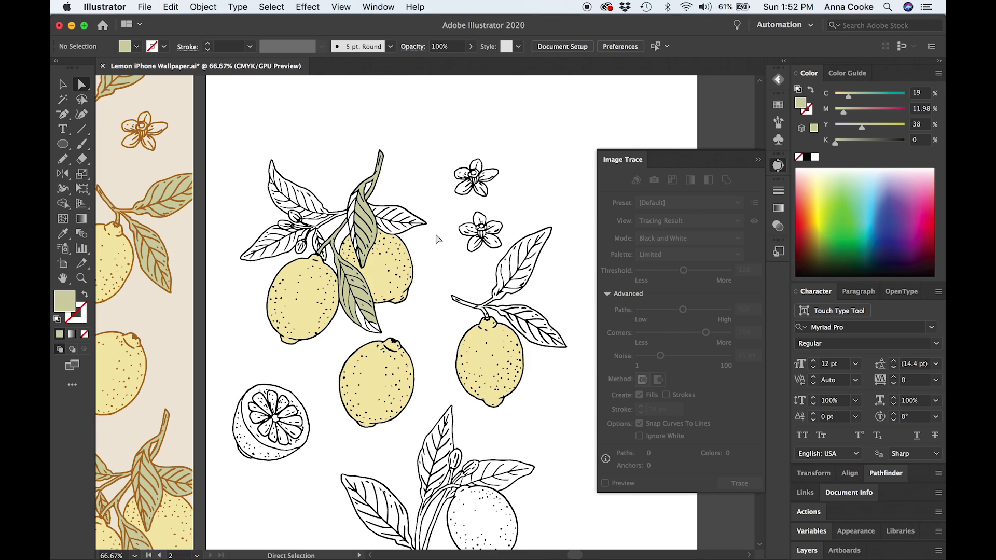
{"action": "scroll", "coordinate": [439, 239], "scroll_direction": "left", "scroll_amount": 8}
{"action": "key", "text": "super+minus"}
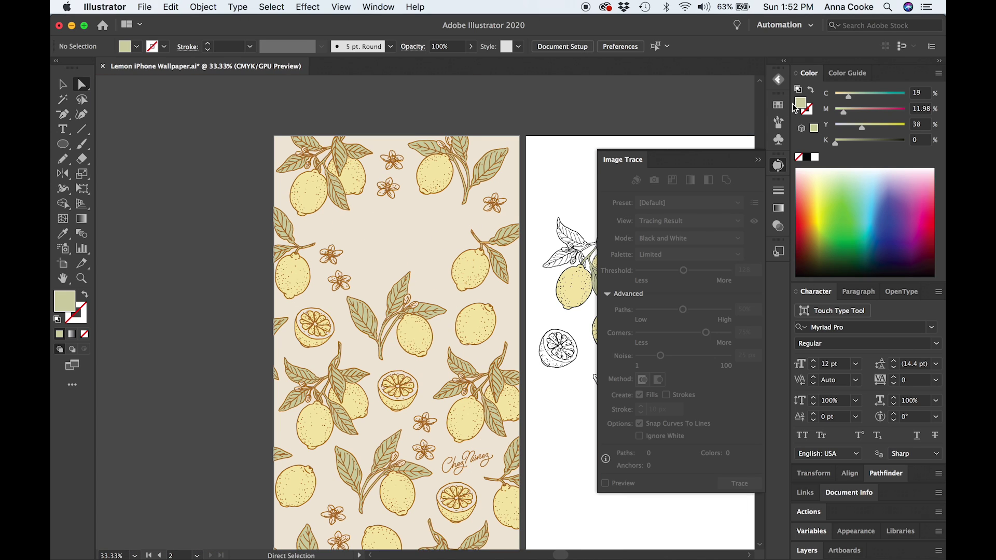
{"action": "left_click", "coordinate": [758, 161]}
{"action": "scroll", "coordinate": [640, 229], "scroll_direction": "right", "scroll_amount": 4}
{"action": "scroll", "coordinate": [641, 229], "scroll_direction": "down", "scroll_amount": 2}
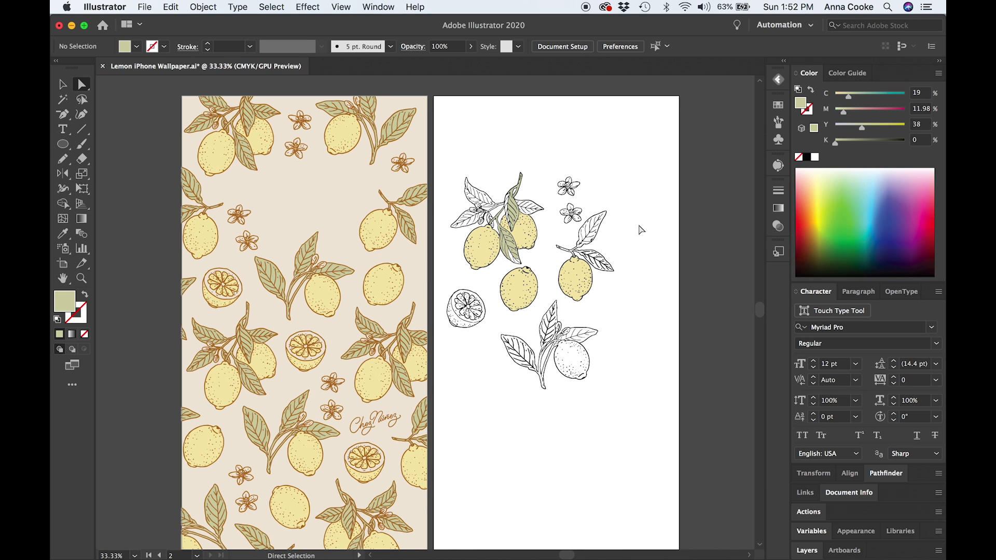
Select all artwork with the same fill and stroke as the lemon slice's black outline, and clear the selection
{"action": "key", "text": "super+plus"}
{"action": "key", "text": "super+plus"}
{"action": "key", "text": "super+plus"}
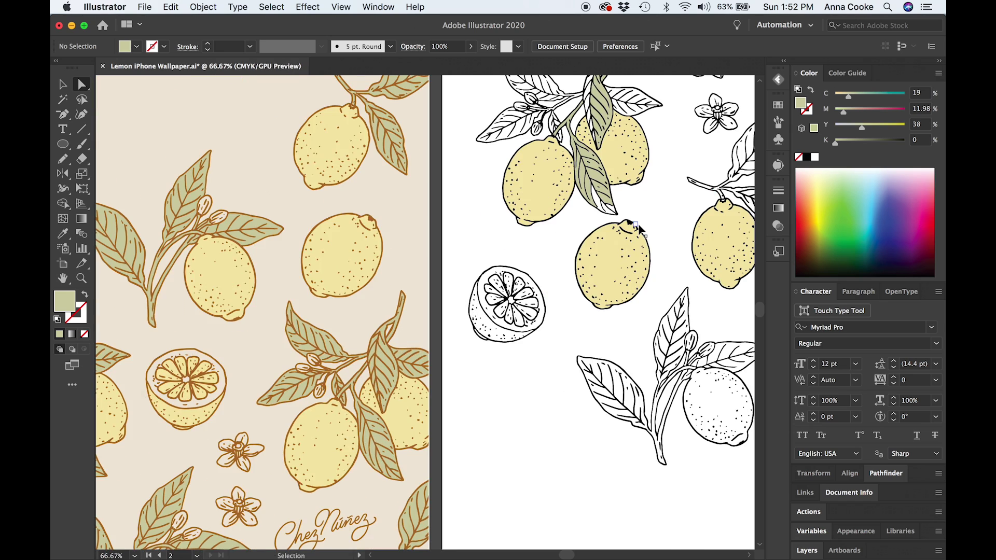
{"action": "key", "text": "super+plus"}
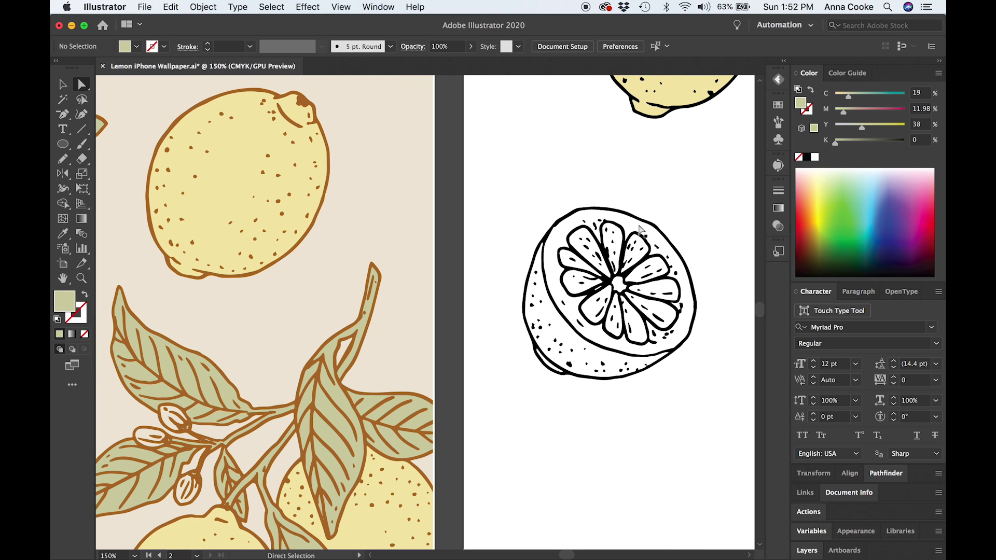
{"action": "scroll", "coordinate": [566, 276], "scroll_direction": "right", "scroll_amount": 3}
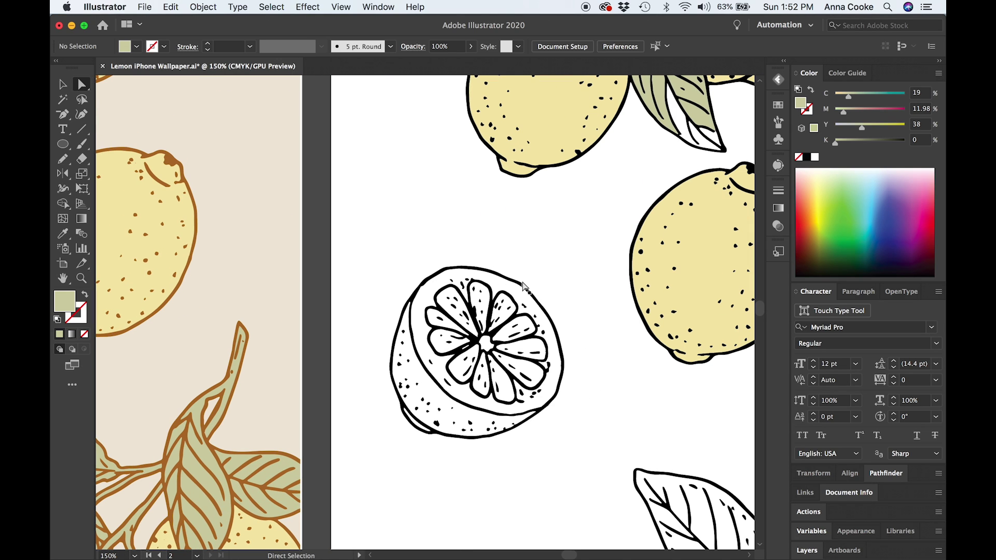
{"action": "left_click", "coordinate": [528, 284]}
{"action": "left_click", "coordinate": [271, 7]}
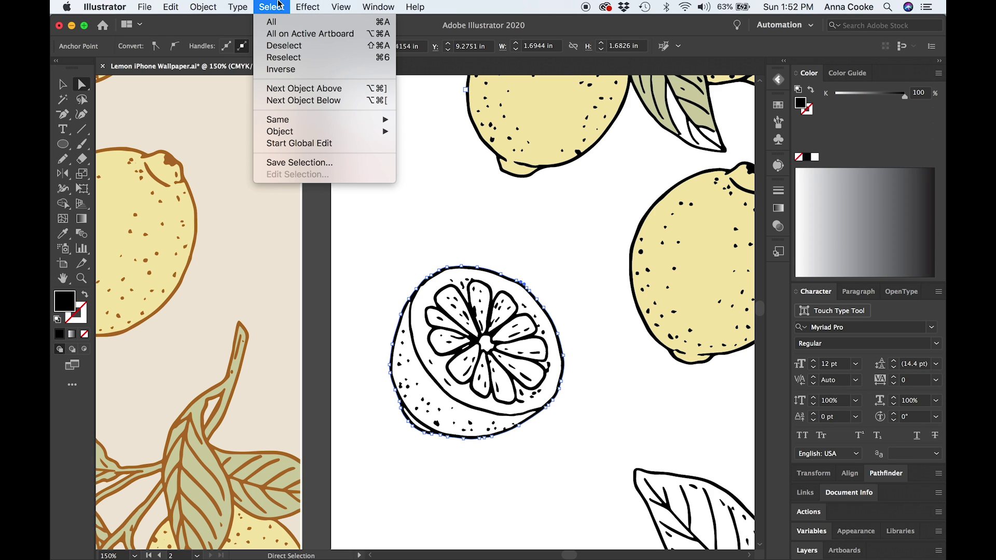
{"action": "mouse_move", "coordinate": [338, 121]}
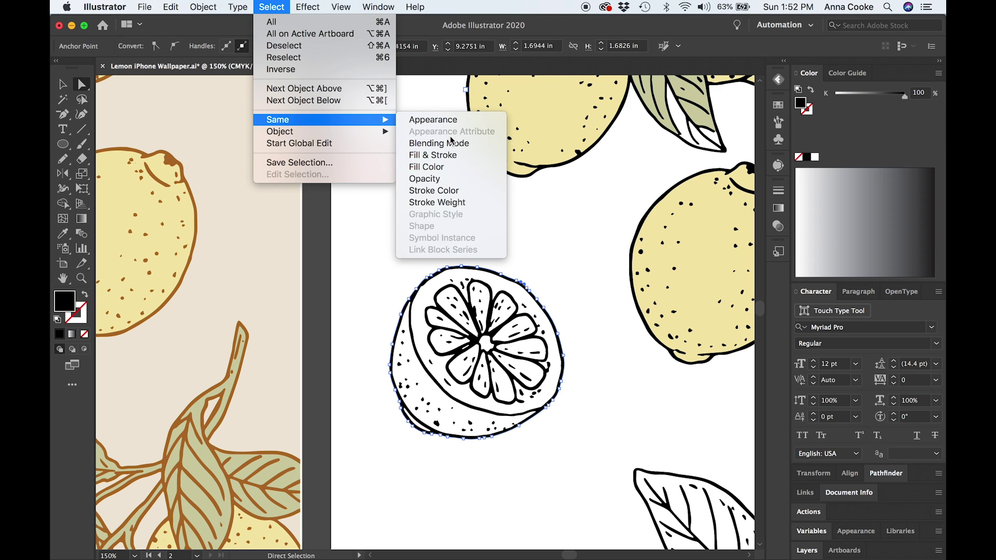
{"action": "left_click", "coordinate": [433, 156]}
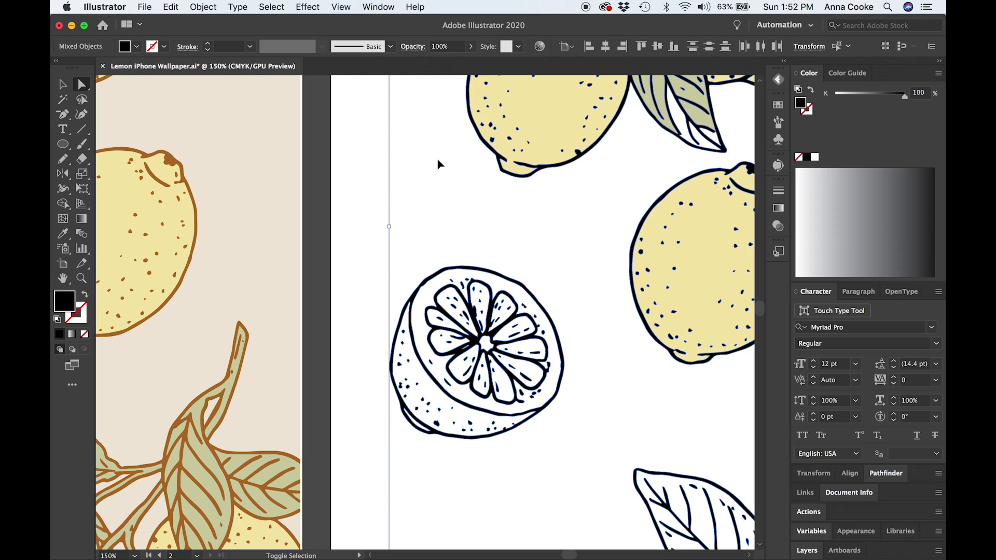
{"action": "scroll", "coordinate": [577, 361], "scroll_direction": "right", "scroll_amount": 5}
{"action": "left_click", "coordinate": [565, 403]}
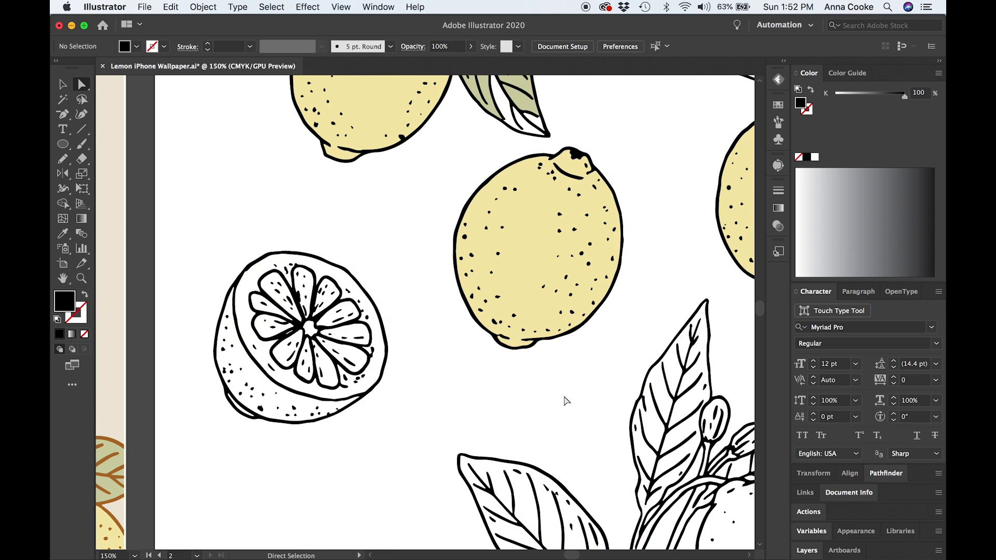
Compare the partly coloured lemon drawings with the finished wallpaper pattern on the neighbouring artboard
{"action": "key", "text": "super+minus"}
{"action": "key", "text": "super+minus"}
{"action": "key", "text": "super+minus"}
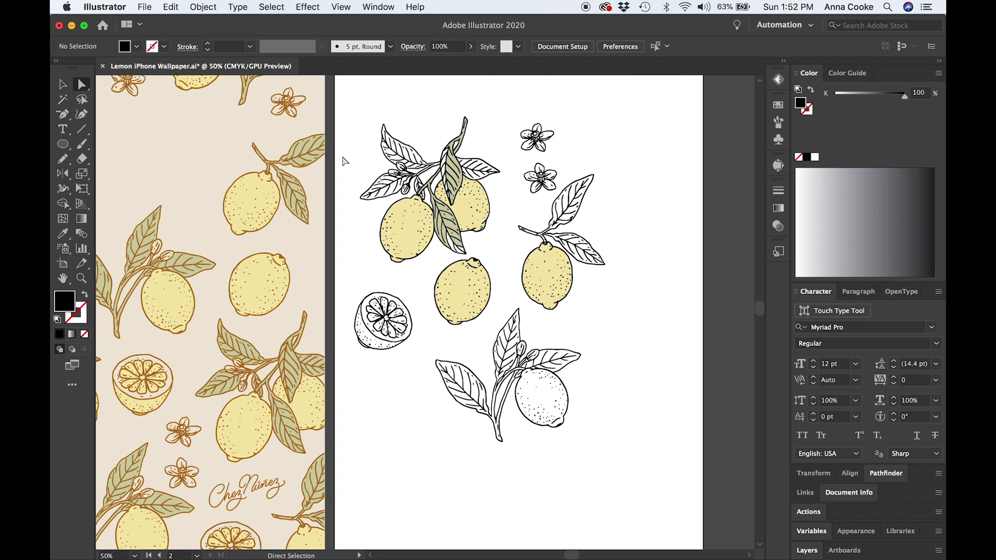
{"action": "scroll", "coordinate": [545, 386], "scroll_direction": "up", "scroll_amount": 2}
{"action": "scroll", "coordinate": [545, 387], "scroll_direction": "left", "scroll_amount": 2}
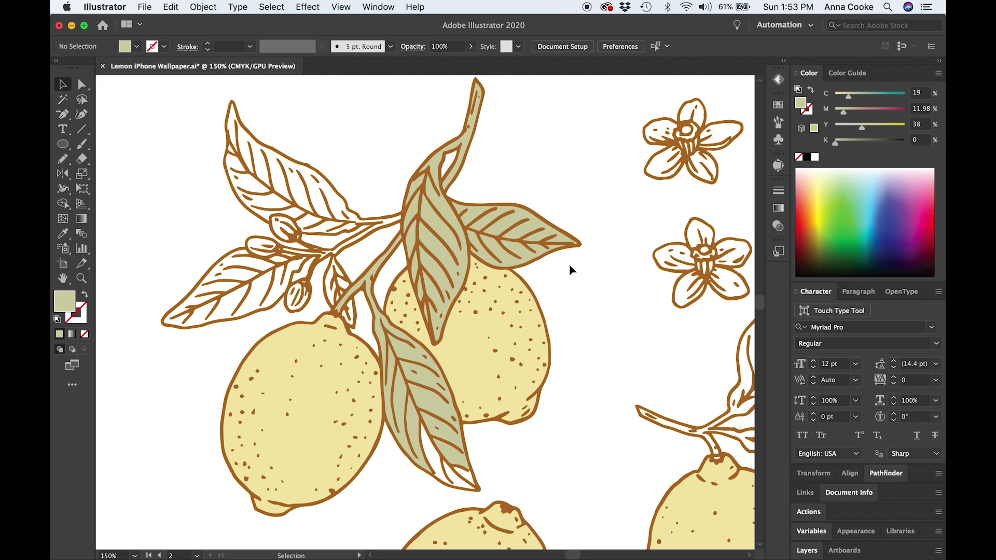
{"action": "key", "text": "super+minus"}
{"action": "key", "text": "super+minus"}
{"action": "scroll", "coordinate": [568, 263], "scroll_direction": "down", "scroll_amount": 5}
{"action": "scroll", "coordinate": [569, 264], "scroll_direction": "left", "scroll_amount": 4}
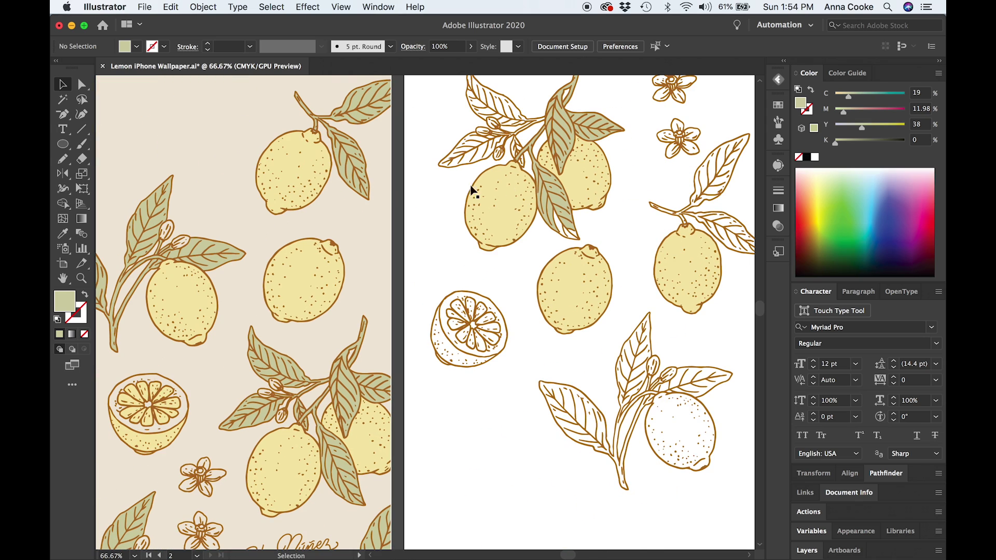
{"action": "scroll", "coordinate": [463, 504], "scroll_direction": "up", "scroll_amount": 5}
{"action": "scroll", "coordinate": [463, 505], "scroll_direction": "left", "scroll_amount": 5}
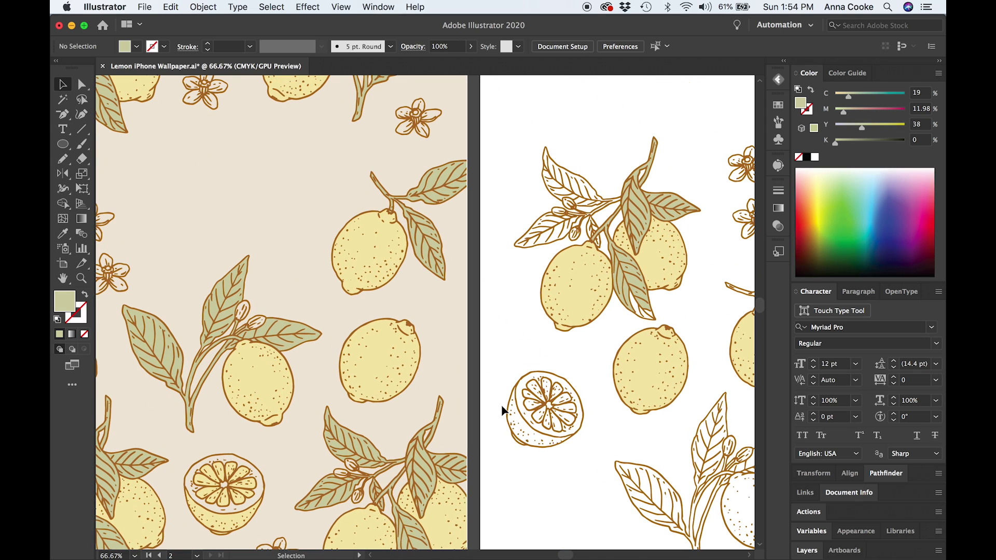
{"action": "scroll", "coordinate": [540, 333], "scroll_direction": "down", "scroll_amount": 5}
{"action": "scroll", "coordinate": [540, 334], "scroll_direction": "right", "scroll_amount": 2}
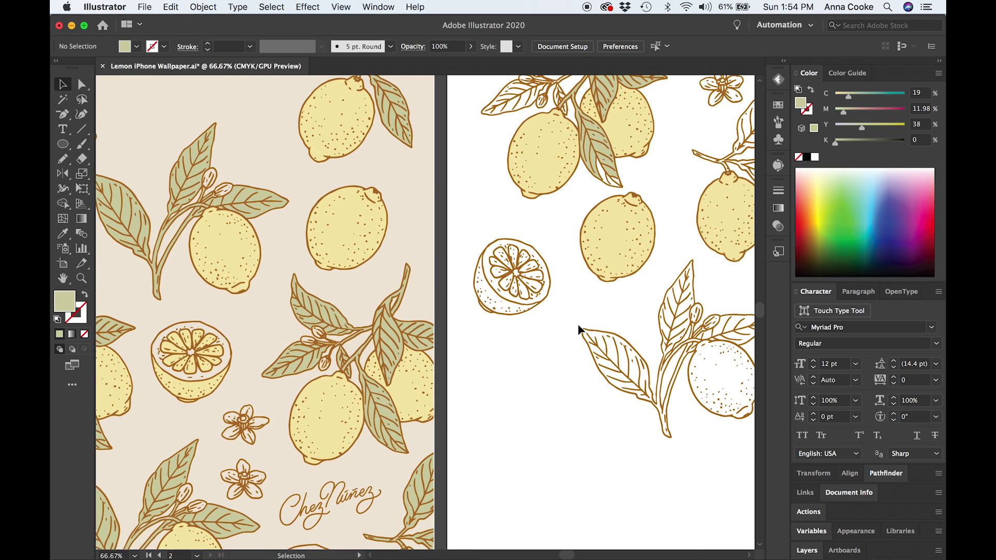
{"action": "scroll", "coordinate": [578, 329], "scroll_direction": "up", "scroll_amount": 3}
{"action": "scroll", "coordinate": [579, 329], "scroll_direction": "right", "scroll_amount": 2}
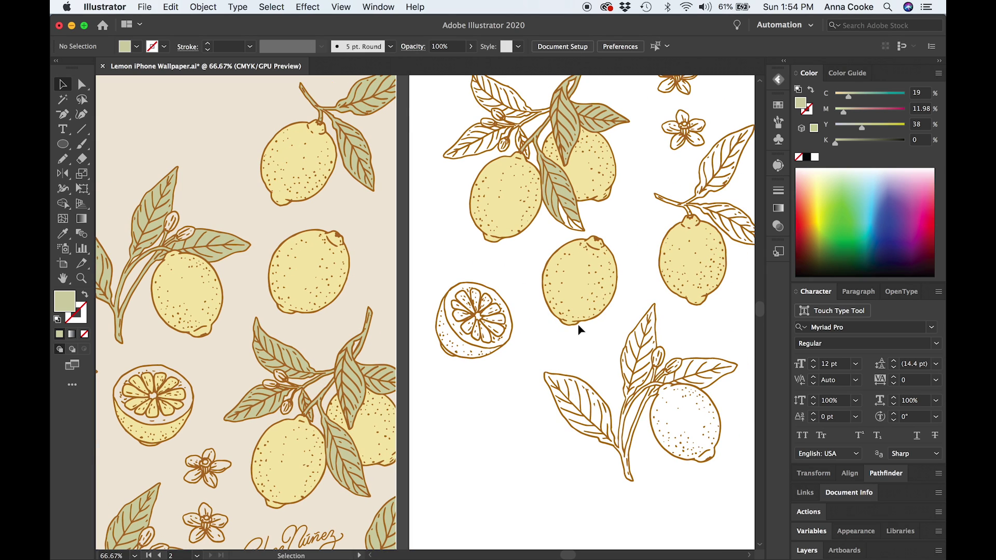
{"action": "scroll", "coordinate": [579, 329], "scroll_direction": "down", "scroll_amount": 2}
{"action": "scroll", "coordinate": [579, 329], "scroll_direction": "left", "scroll_amount": 2}
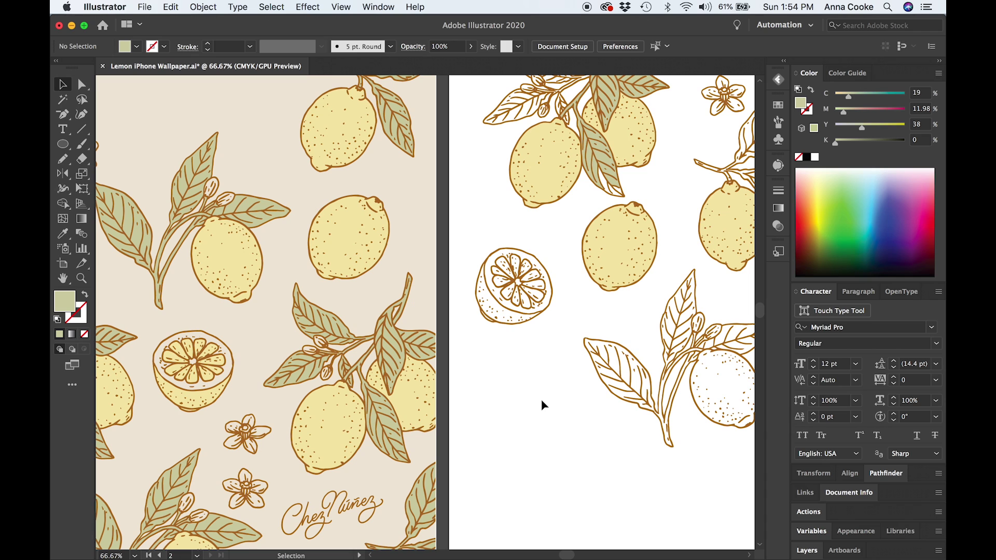
{"action": "scroll", "coordinate": [538, 403], "scroll_direction": "up", "scroll_amount": 1}
{"action": "scroll", "coordinate": [537, 402], "scroll_direction": "right", "scroll_amount": 1}
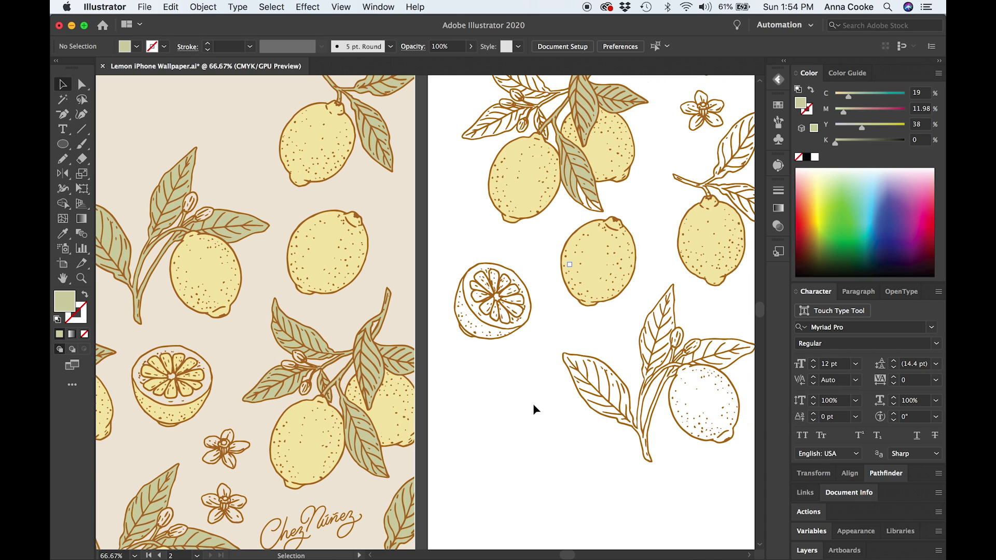
{"action": "scroll", "coordinate": [533, 409], "scroll_direction": "up", "scroll_amount": 3}
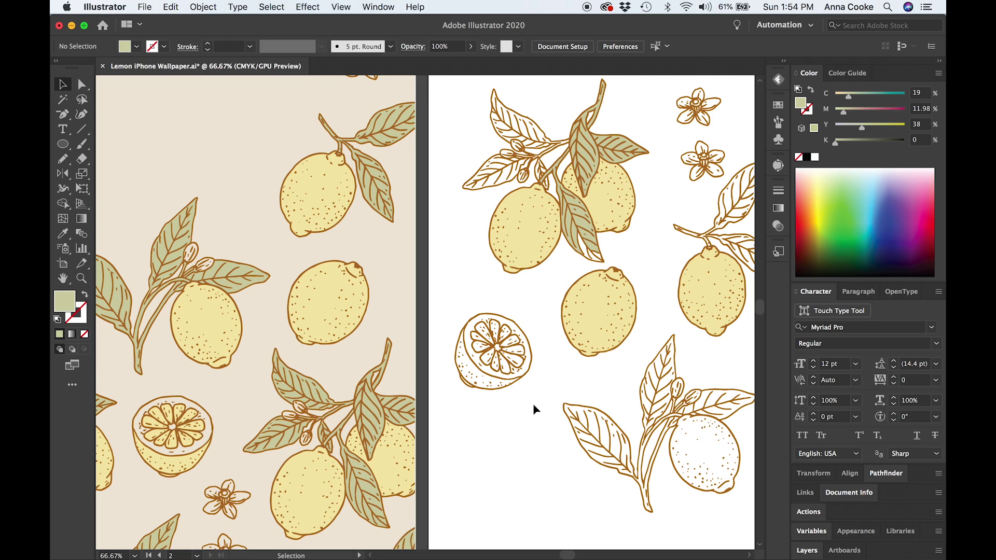
{"action": "key", "text": "super+minus"}
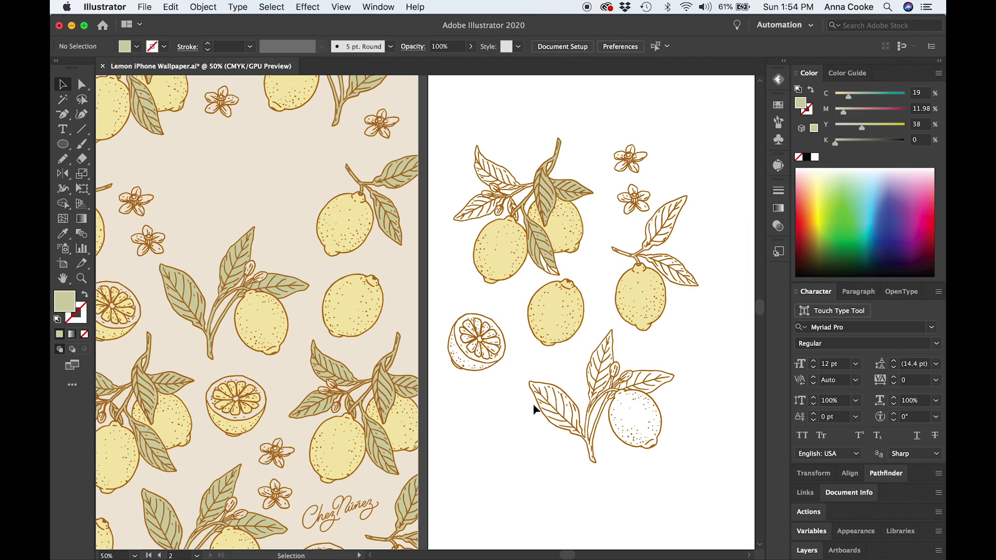
{"action": "scroll", "coordinate": [534, 407], "scroll_direction": "up", "scroll_amount": 5}
{"action": "scroll", "coordinate": [533, 408], "scroll_direction": "left", "scroll_amount": 8}
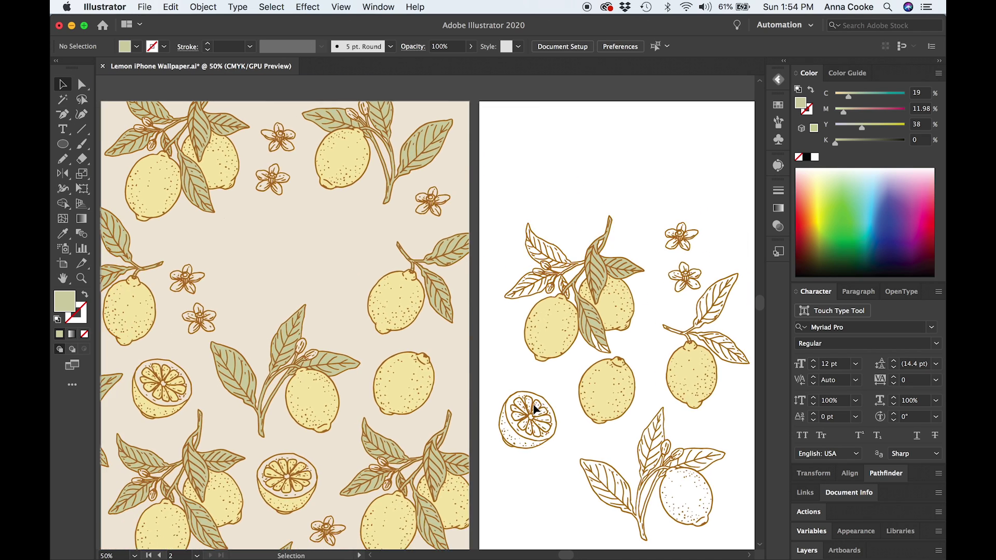
{"action": "scroll", "coordinate": [362, 189], "scroll_direction": "down", "scroll_amount": 8}
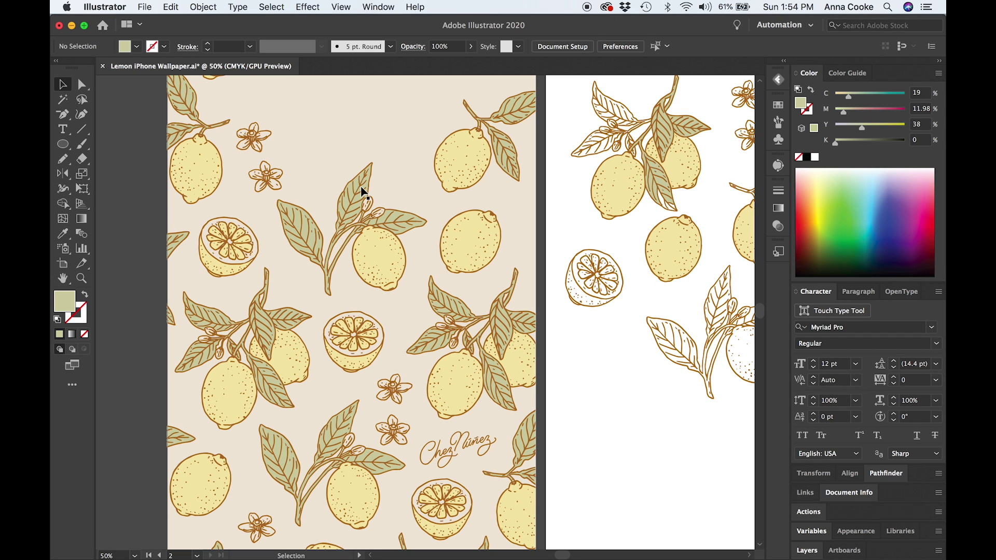
{"action": "scroll", "coordinate": [365, 193], "scroll_direction": "right", "scroll_amount": 4}
{"action": "scroll", "coordinate": [365, 193], "scroll_direction": "up", "scroll_amount": 2}
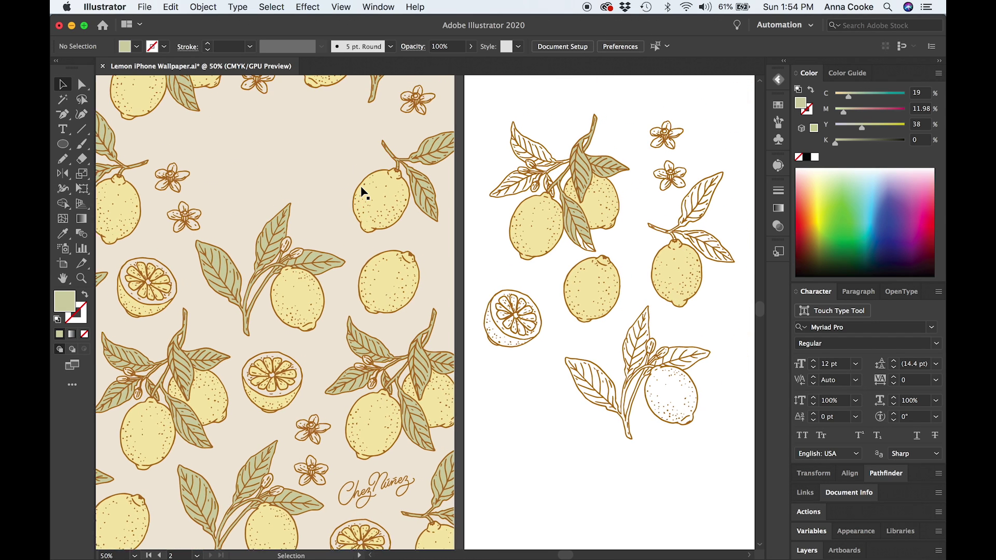
{"action": "scroll", "coordinate": [364, 193], "scroll_direction": "right", "scroll_amount": 1}
{"action": "scroll", "coordinate": [365, 193], "scroll_direction": "up", "scroll_amount": 2}
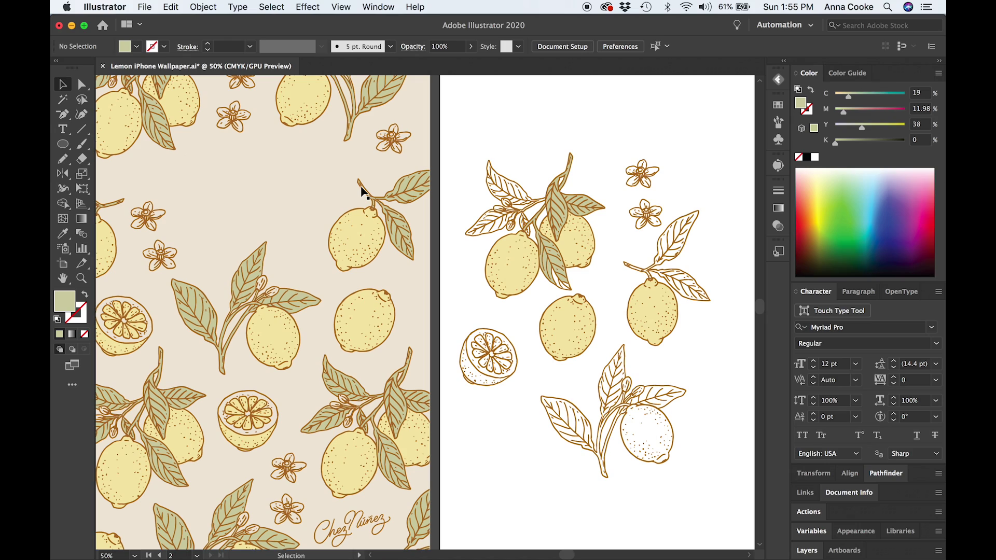